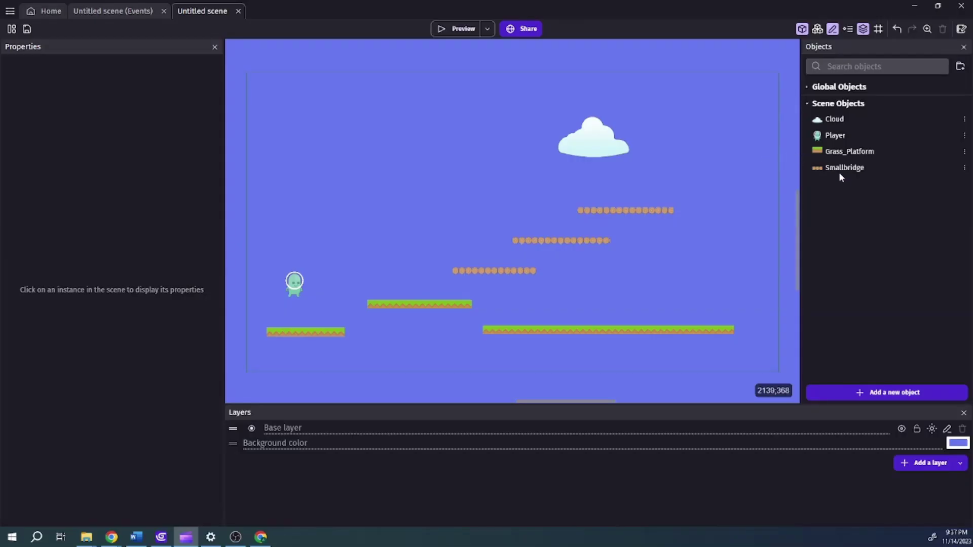
Step: Add an animation named Jumping to the Player object using the p1_jump.png sprite
{"action": "right_click", "coordinate": [834, 134]}
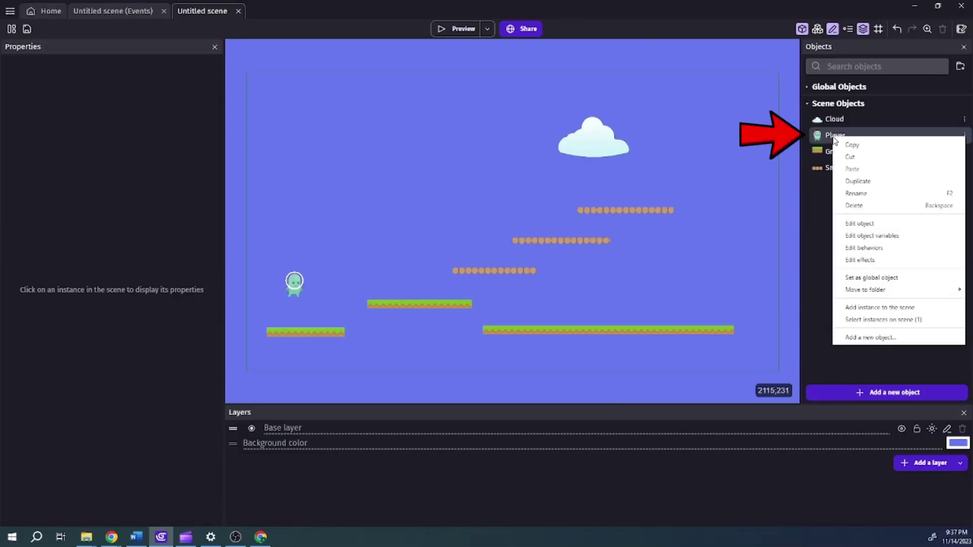
{"action": "left_click", "coordinate": [871, 224]}
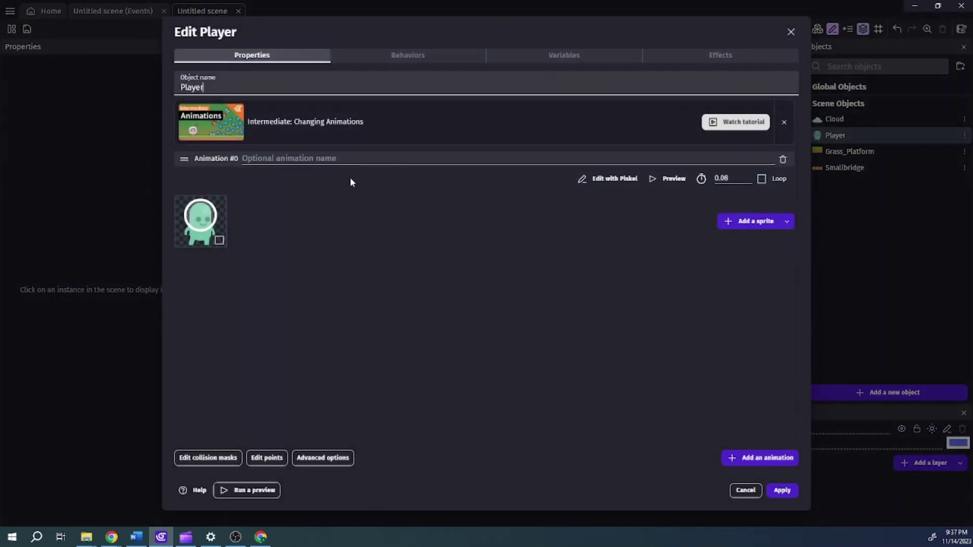
{"action": "left_click", "coordinate": [729, 462]}
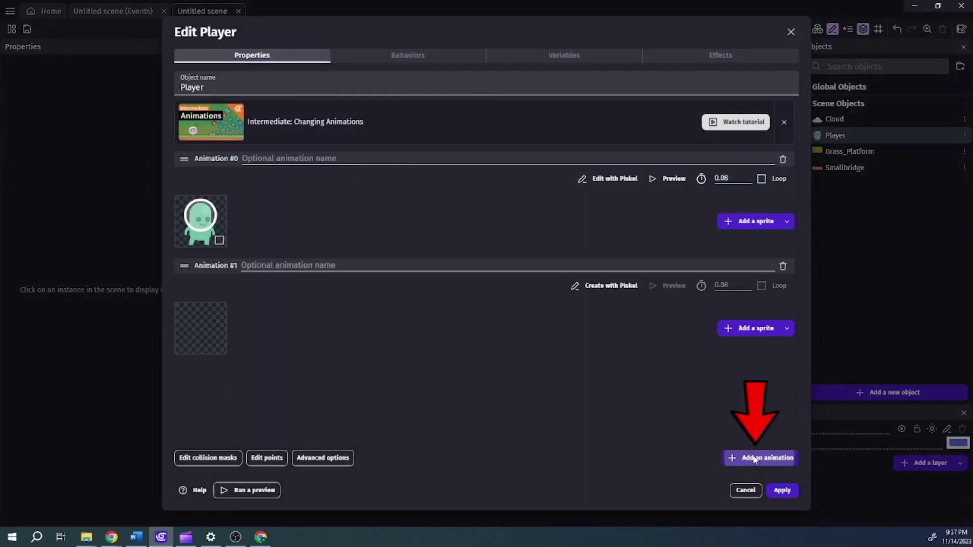
{"action": "left_click", "coordinate": [242, 268]}
{"action": "type", "text": "Ju"}
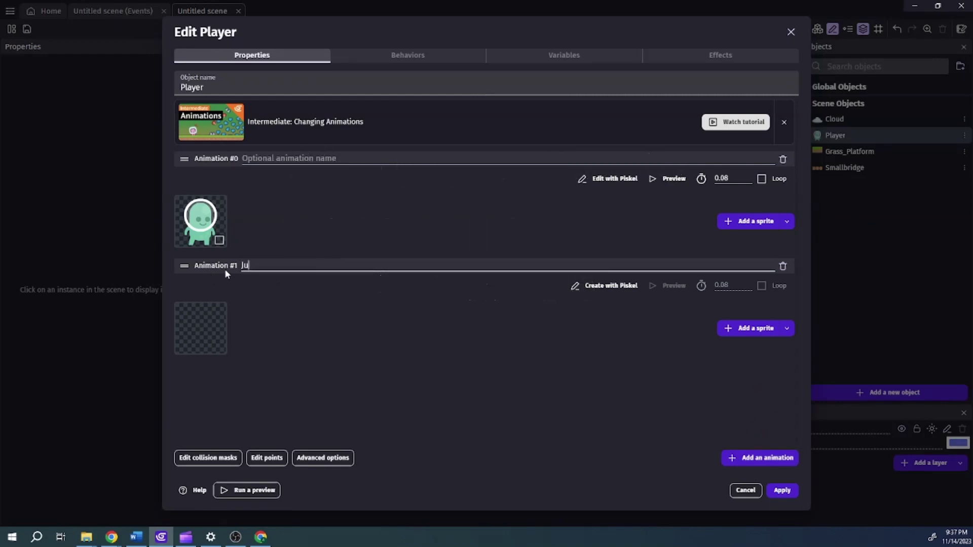
{"action": "type", "text": "mping"}
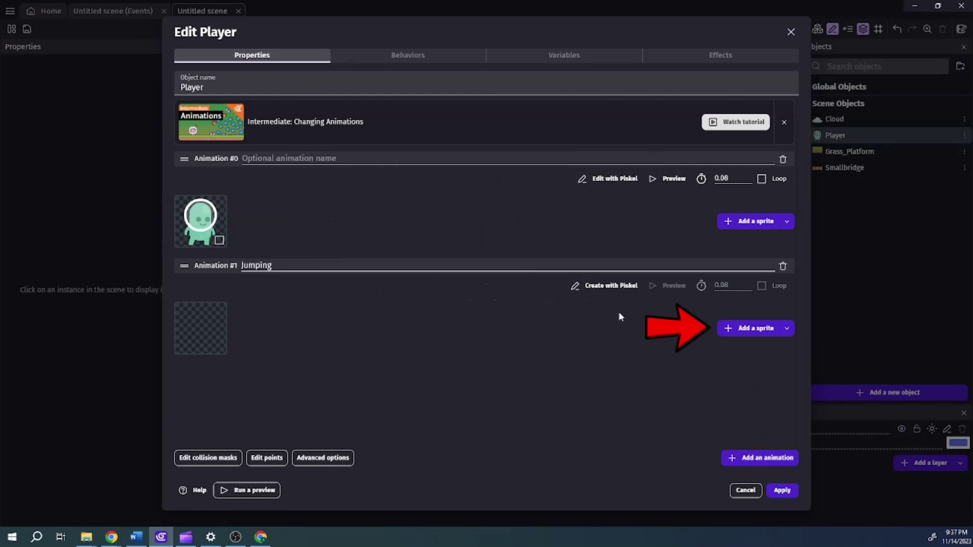
{"action": "left_click", "coordinate": [759, 329]}
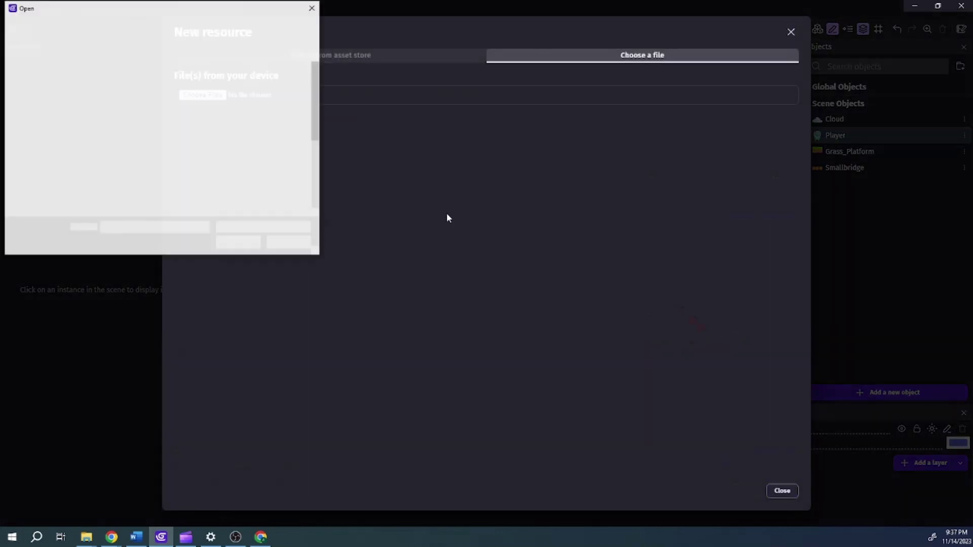
{"action": "left_click", "coordinate": [278, 151]}
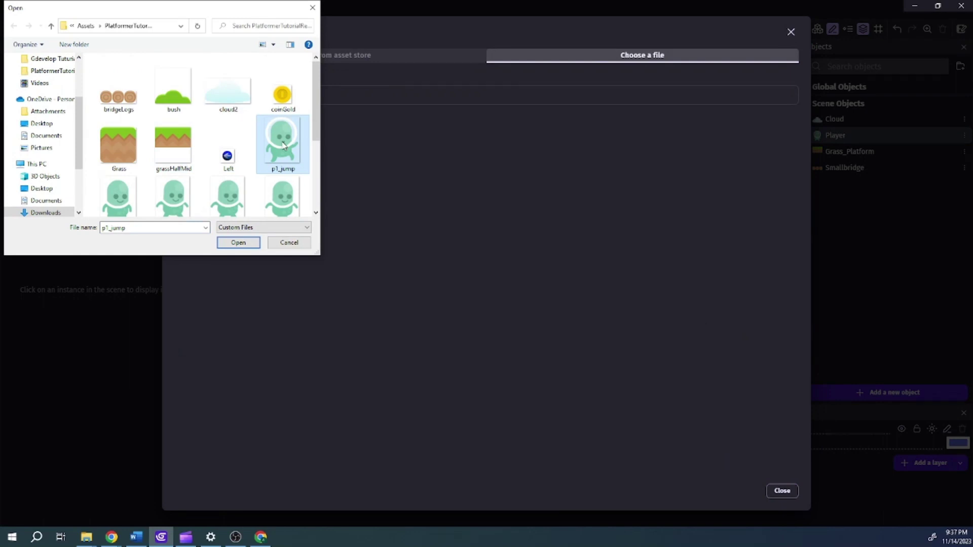
{"action": "double_click", "coordinate": [284, 146]}
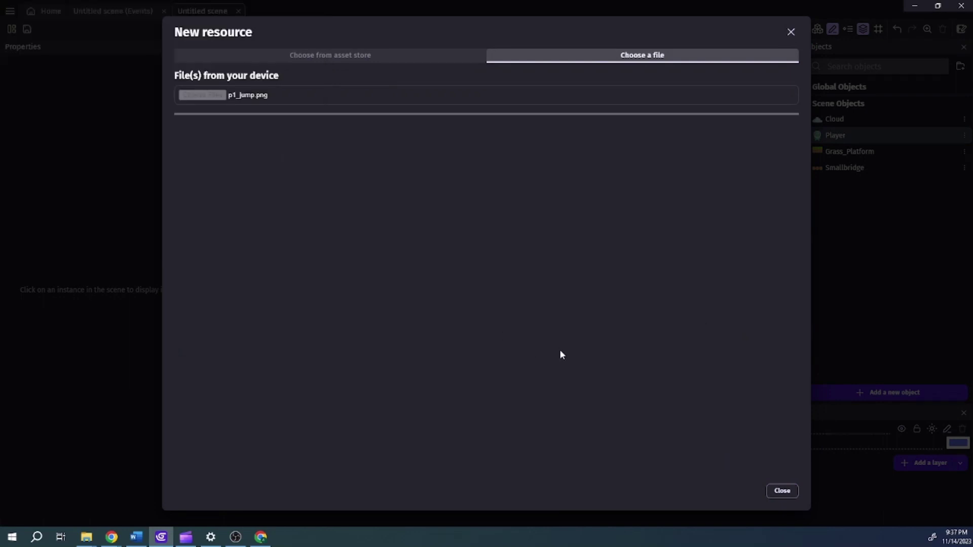
{"action": "left_click", "coordinate": [781, 492]}
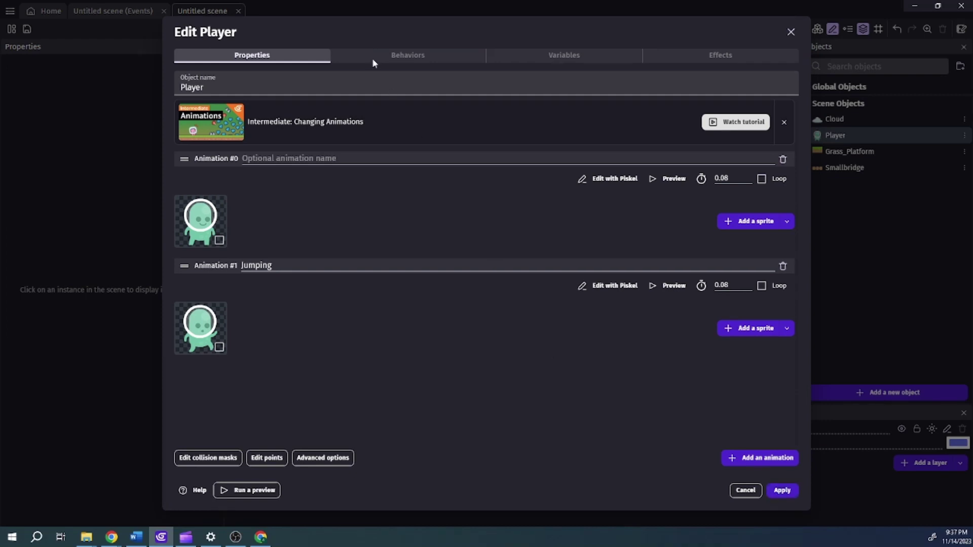
Step: Apply the Player changes and start a new event with the condition Player is jumping
{"action": "left_click", "coordinate": [780, 491]}
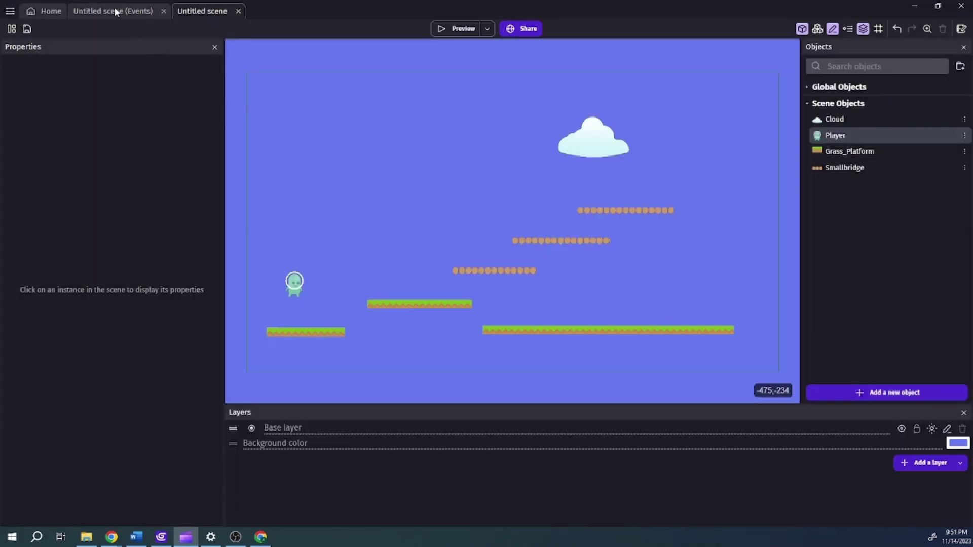
{"action": "left_click", "coordinate": [116, 11]}
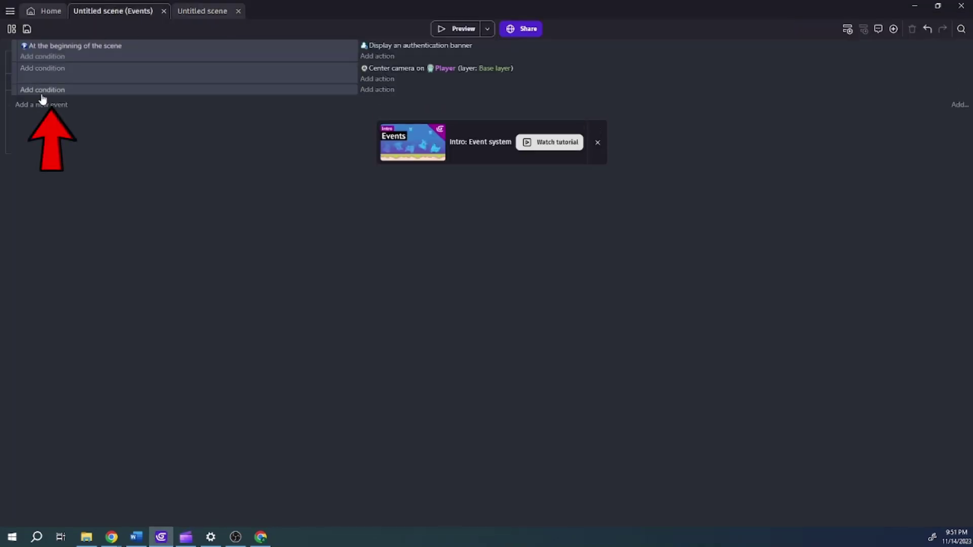
{"action": "left_click", "coordinate": [54, 90]}
{"action": "left_click", "coordinate": [62, 114]}
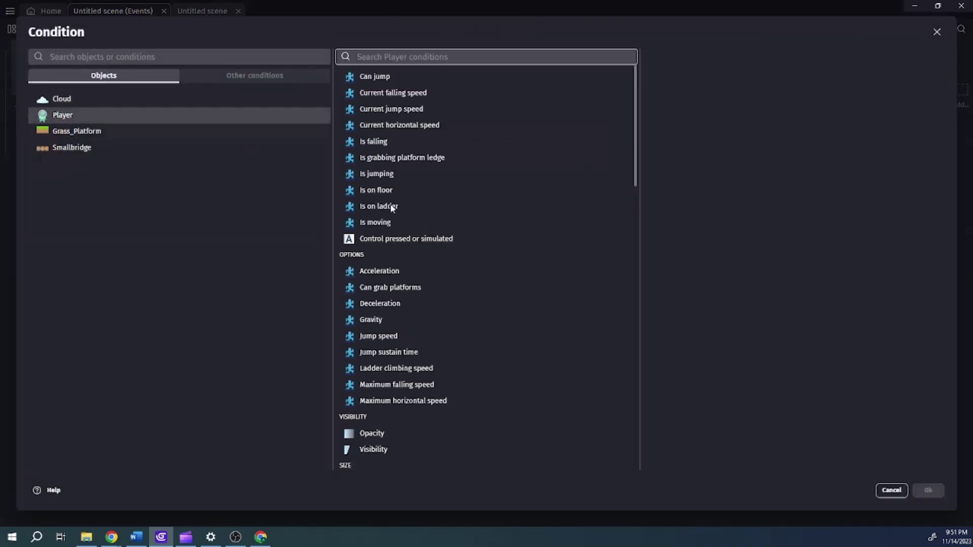
{"action": "scroll", "coordinate": [476, 310], "scroll_direction": "down", "scroll_amount": 1}
{"action": "scroll", "coordinate": [477, 314], "scroll_direction": "up", "scroll_amount": 1}
{"action": "left_click", "coordinate": [388, 175]}
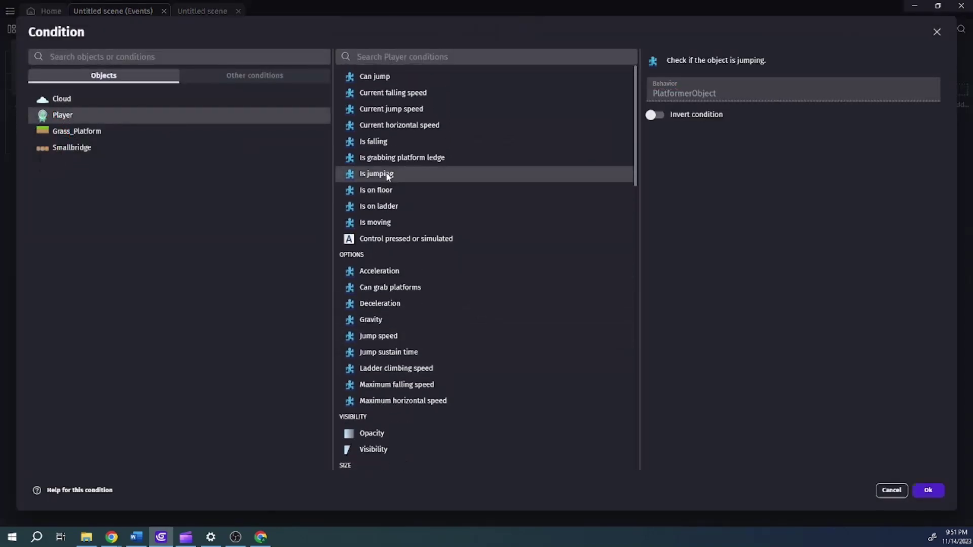
{"action": "left_click", "coordinate": [929, 490]}
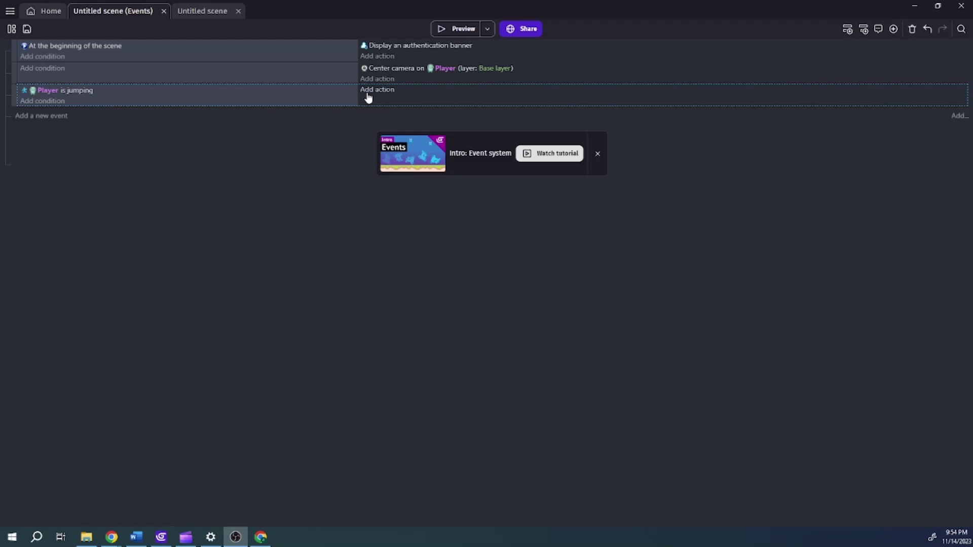
Step: Add the action setting the Player's animation (by name) to Jumping
{"action": "left_click", "coordinate": [367, 96]}
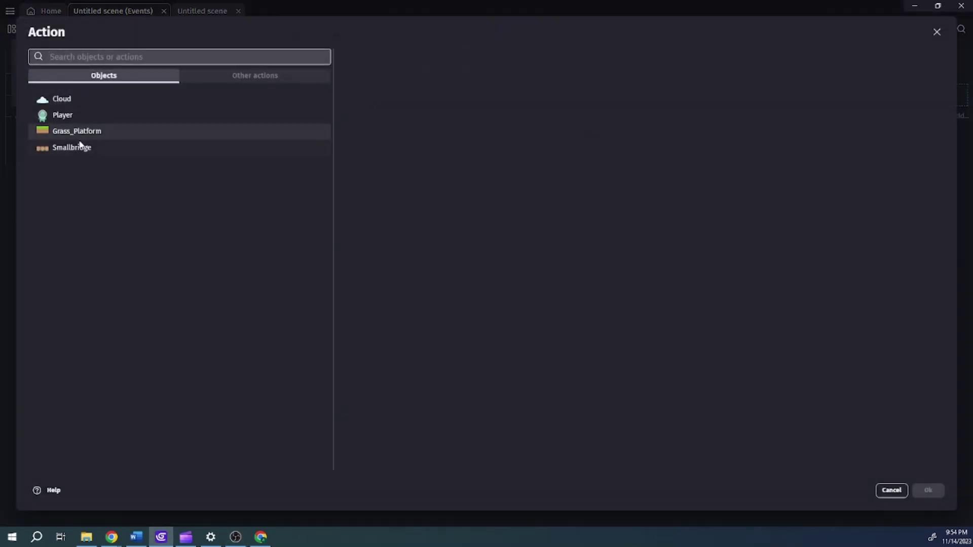
{"action": "left_click", "coordinate": [70, 117]}
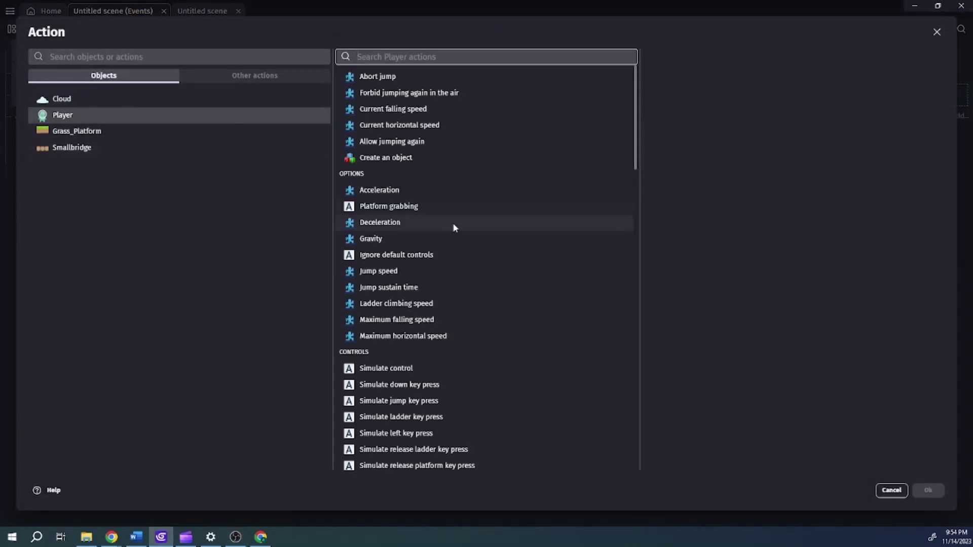
{"action": "scroll", "coordinate": [453, 226], "scroll_direction": "down", "scroll_amount": 5}
{"action": "scroll", "coordinate": [451, 259], "scroll_direction": "down", "scroll_amount": 6}
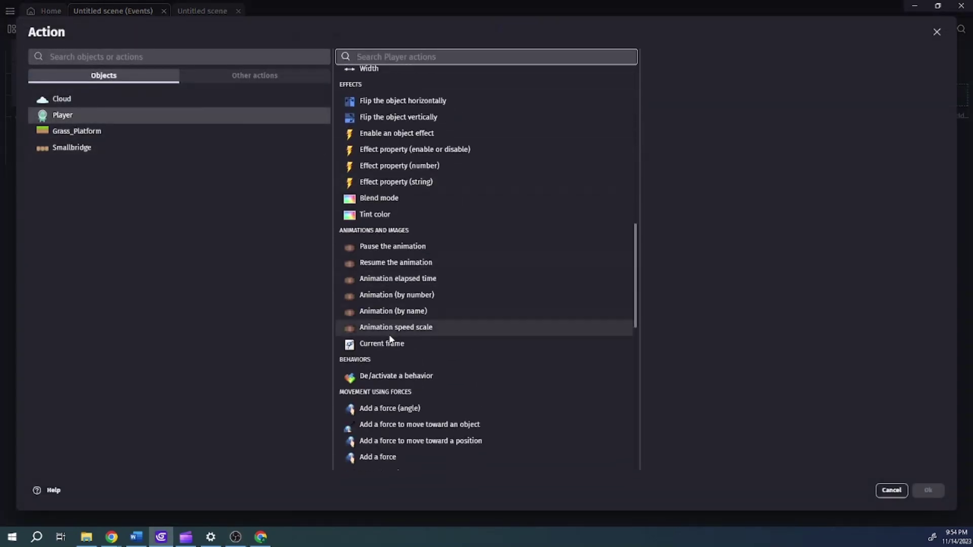
{"action": "left_click", "coordinate": [392, 312]}
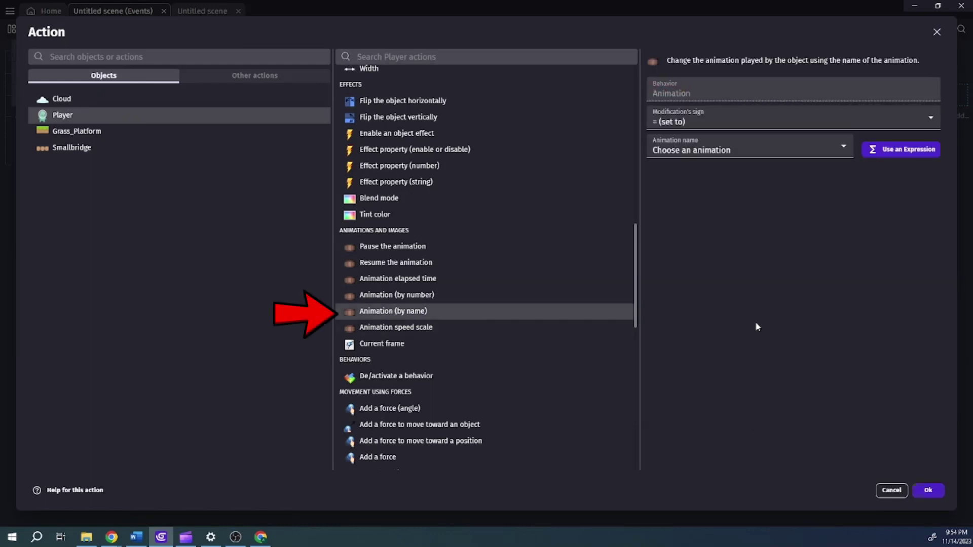
{"action": "left_click", "coordinate": [726, 154]}
{"action": "left_click", "coordinate": [679, 171]}
{"action": "left_click", "coordinate": [927, 490]}
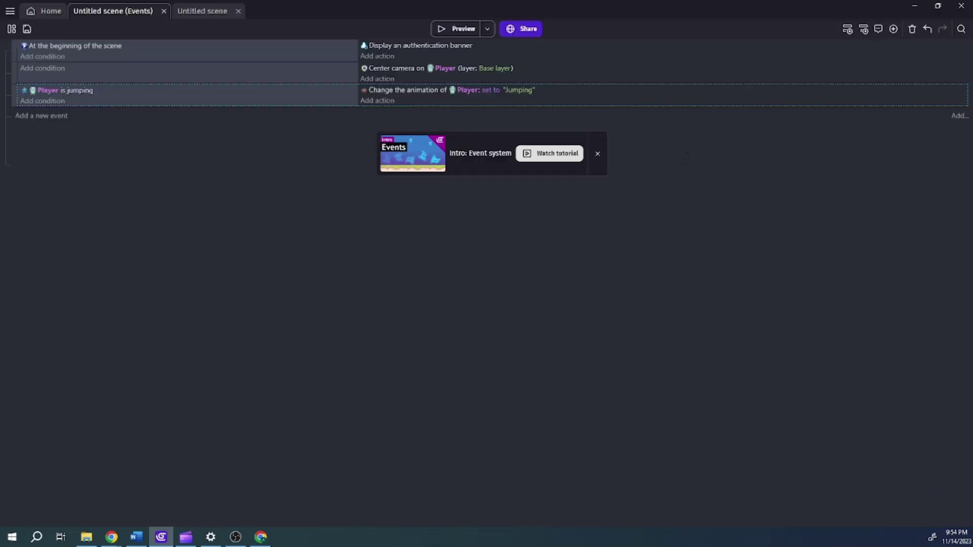
Step: Preview the game and jump and run right to check the jump animation
{"action": "key", "text": "F5"}
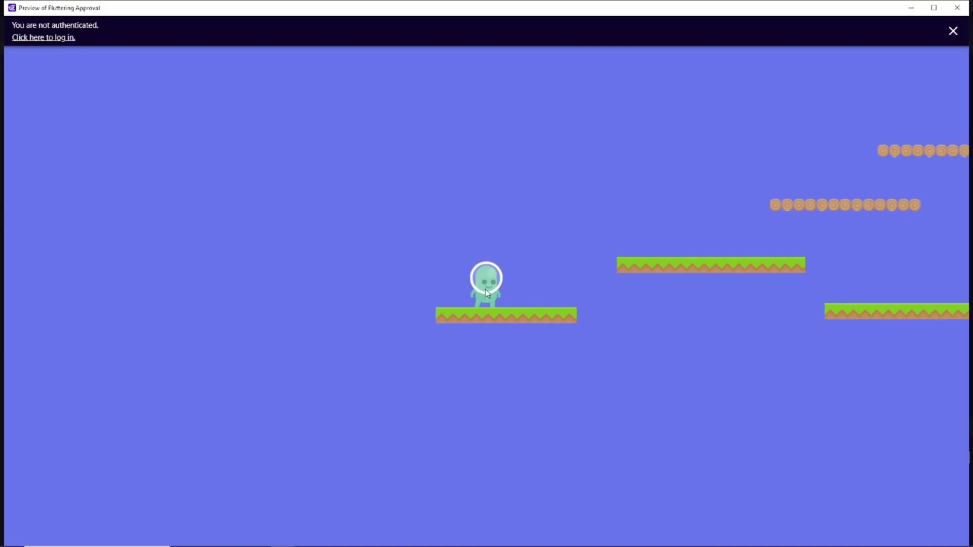
{"action": "key", "text": "space"}
{"action": "key", "text": "Right"}
{"action": "key", "text": "space"}
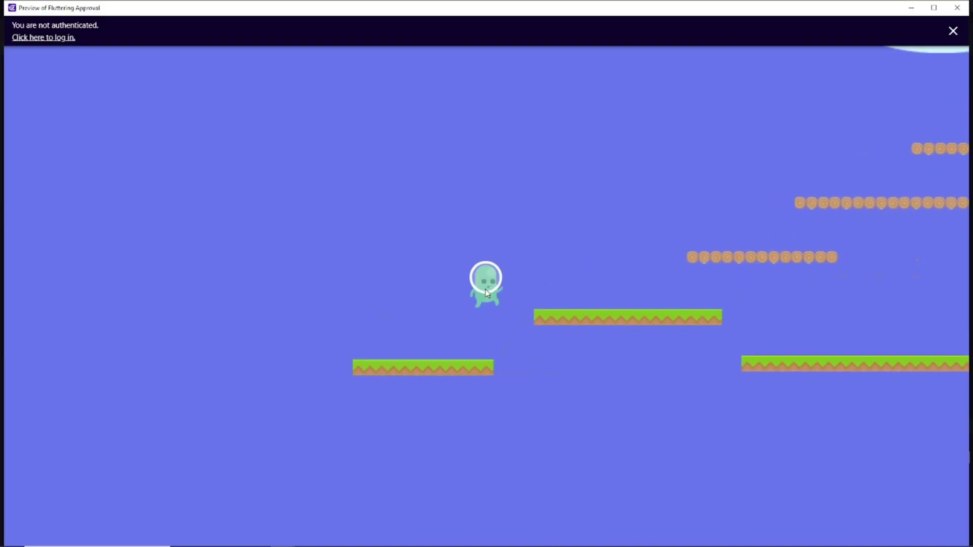
{"action": "key", "text": "Right"}
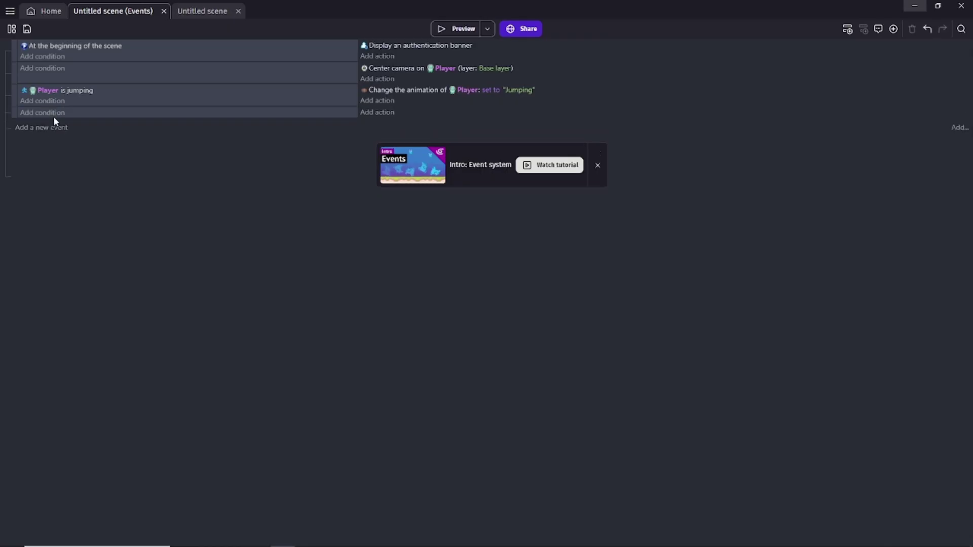
Step: Give the new event the conditions Player is on floor and inverted Player is moving
{"action": "left_click", "coordinate": [53, 117]}
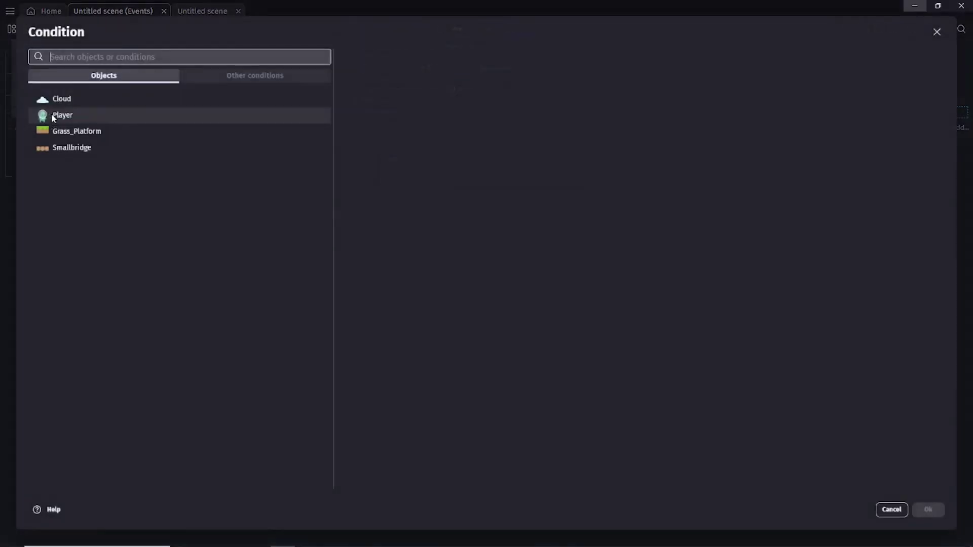
{"action": "left_click", "coordinate": [58, 115]}
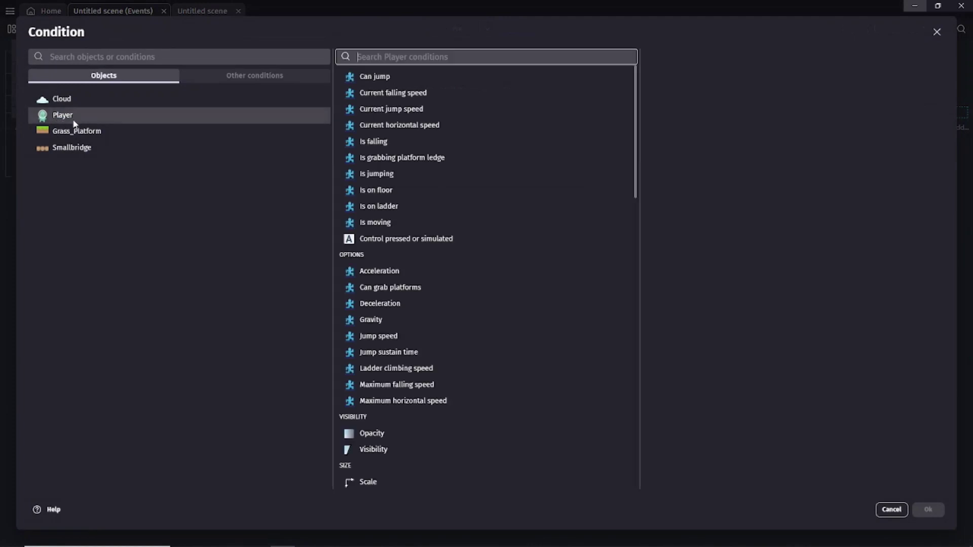
{"action": "left_click", "coordinate": [378, 191]}
{"action": "left_click", "coordinate": [933, 510]}
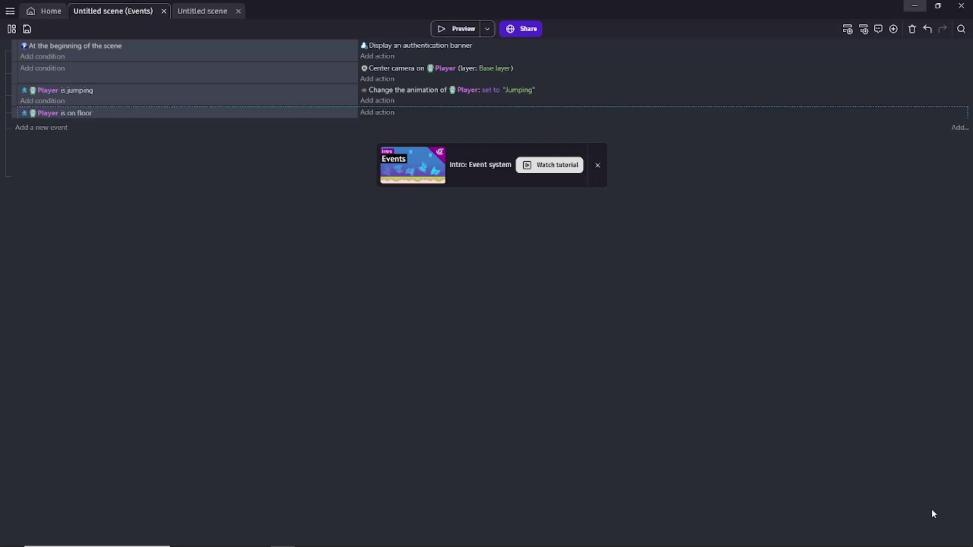
{"action": "left_click", "coordinate": [55, 126]}
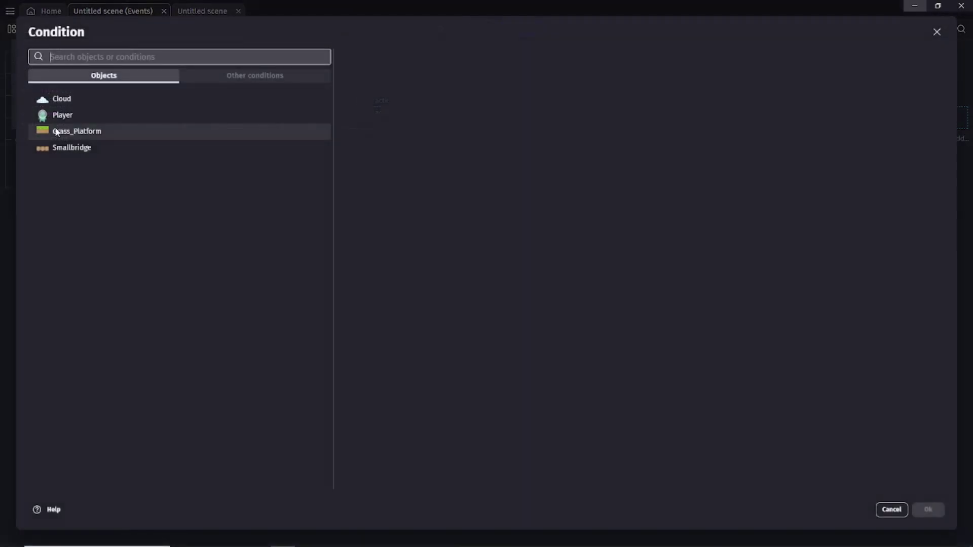
{"action": "left_click", "coordinate": [87, 120]}
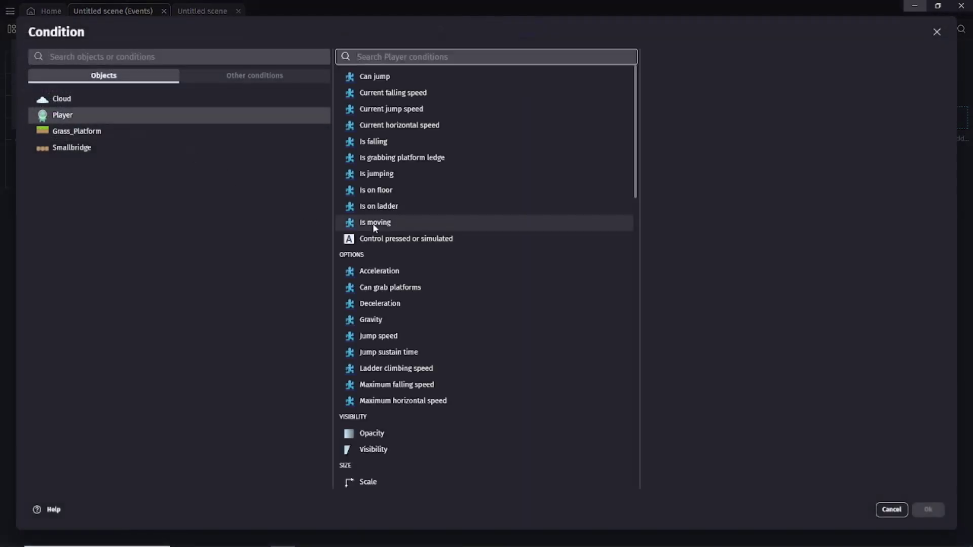
{"action": "left_click", "coordinate": [420, 221]}
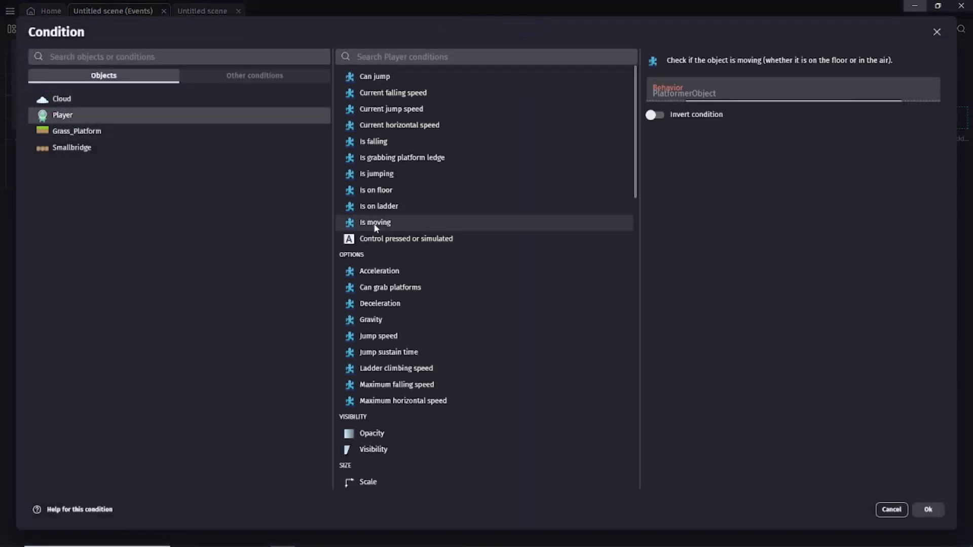
{"action": "left_click", "coordinate": [653, 116]}
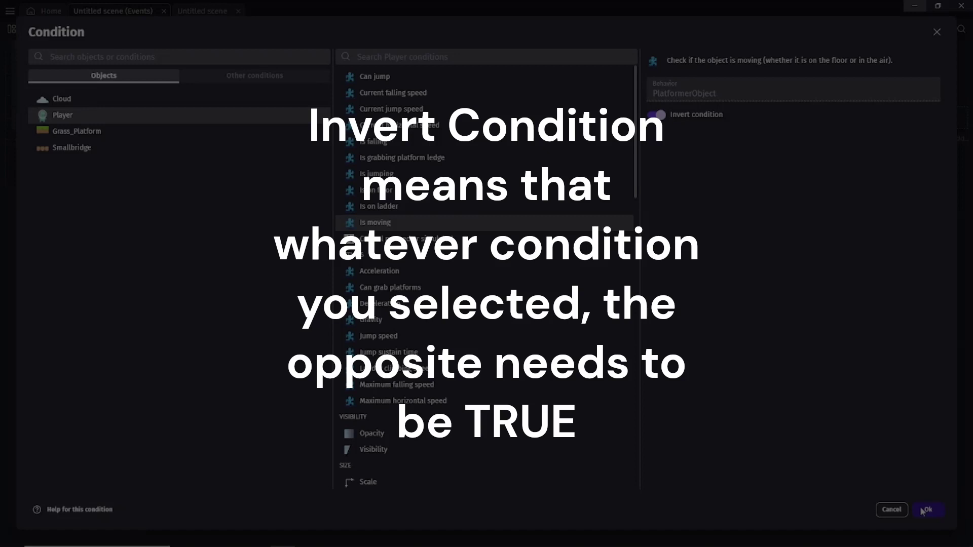
{"action": "left_click", "coordinate": [923, 510]}
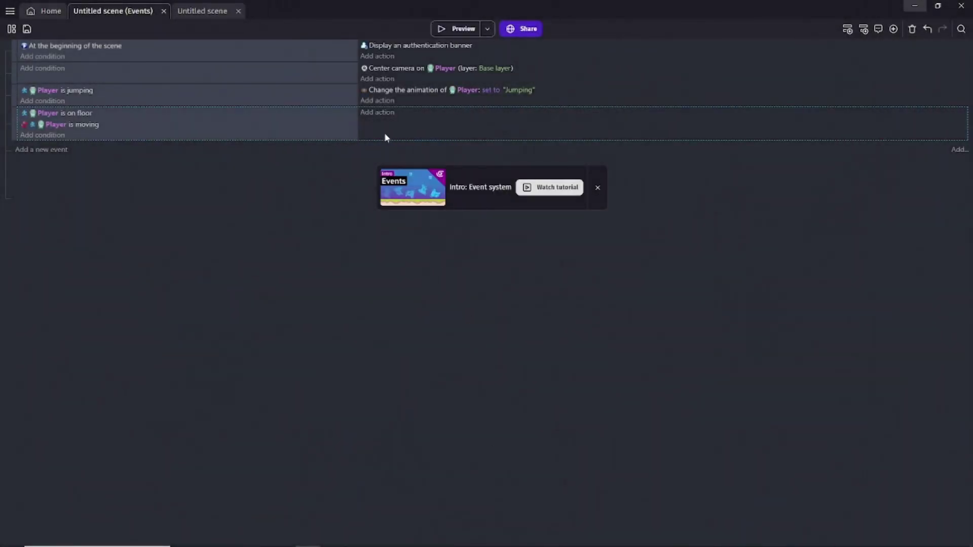
Step: Add the action changing the Player's animation (by name) to Idle
{"action": "left_click", "coordinate": [377, 112]}
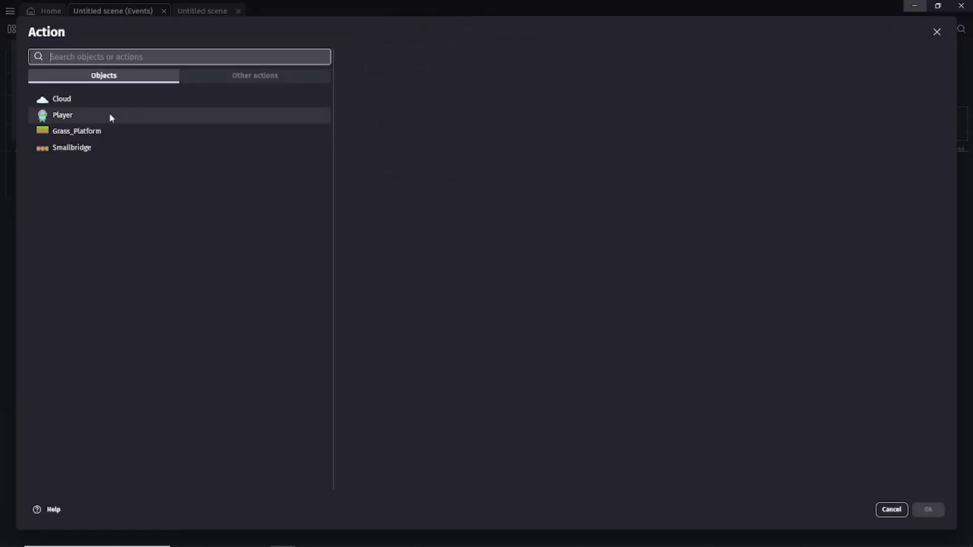
{"action": "left_click", "coordinate": [99, 120]}
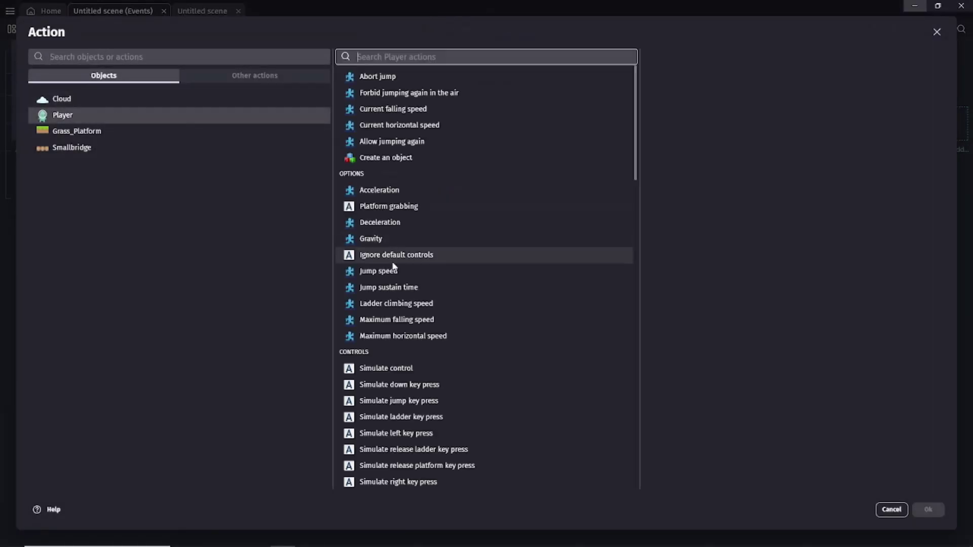
{"action": "scroll", "coordinate": [396, 272], "scroll_direction": "down", "scroll_amount": 10}
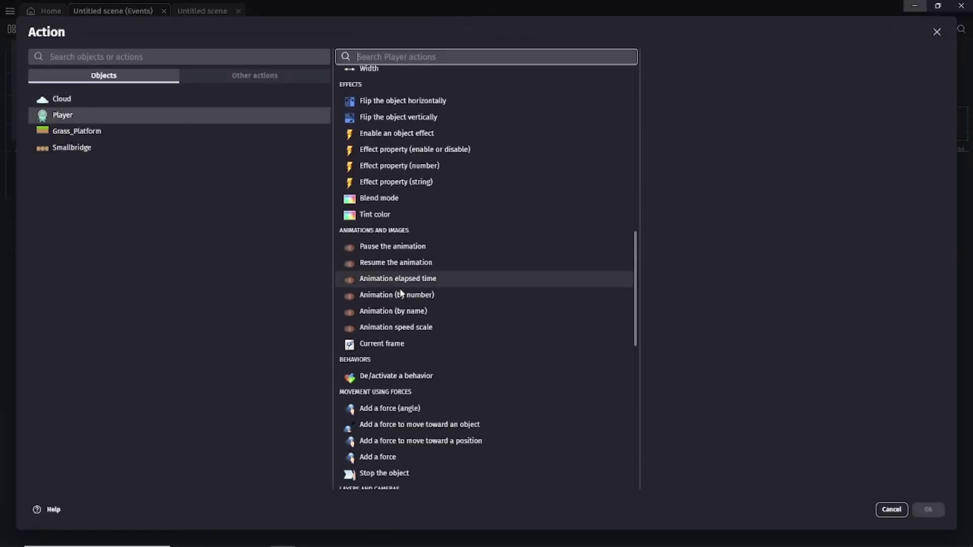
{"action": "left_click", "coordinate": [395, 312]}
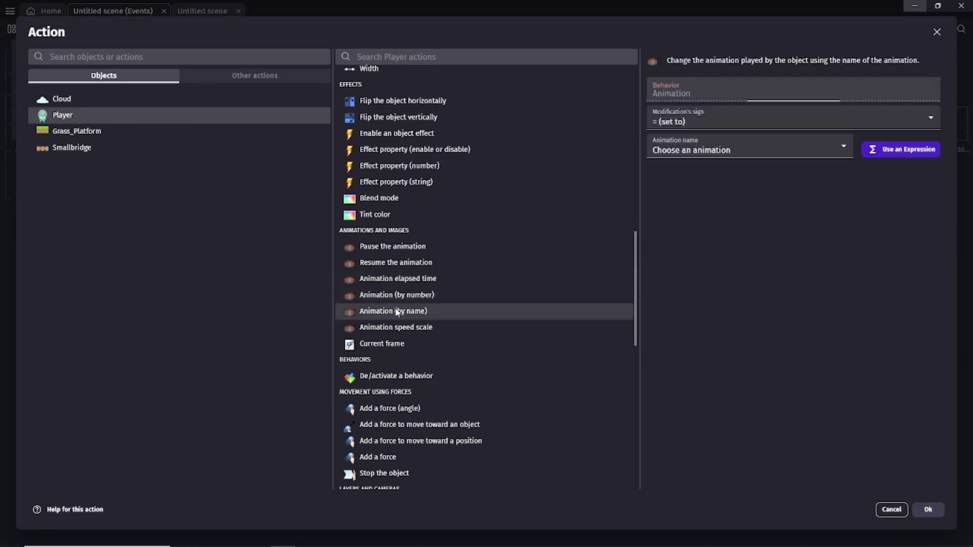
{"action": "left_click", "coordinate": [705, 151]}
{"action": "left_click", "coordinate": [683, 172]}
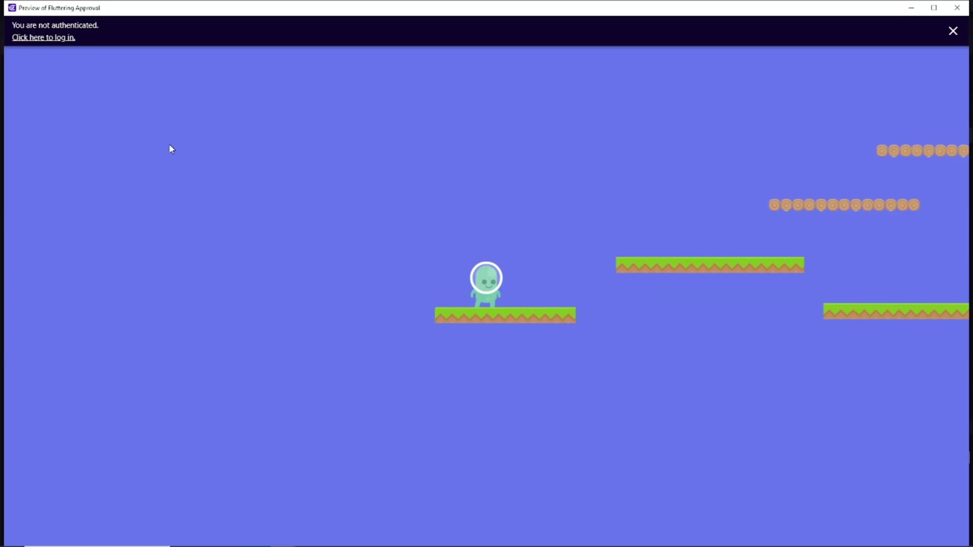
Step: Run right, jump, and move back left in the preview to test the animations
{"action": "key", "text": "Right"}
{"action": "key", "text": "space"}
{"action": "key", "text": "Right"}
{"action": "key", "text": "space"}
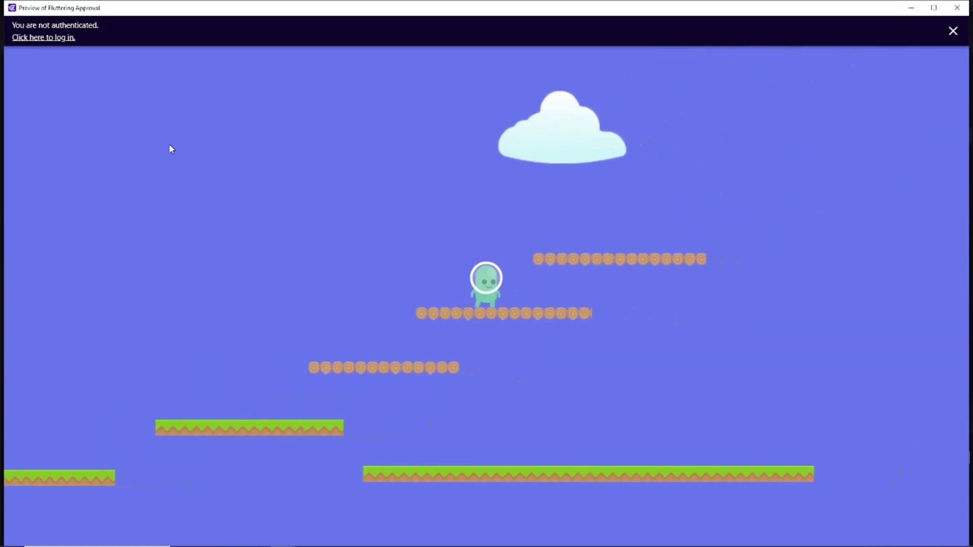
{"action": "key", "text": "Left"}
{"action": "key", "text": "space"}
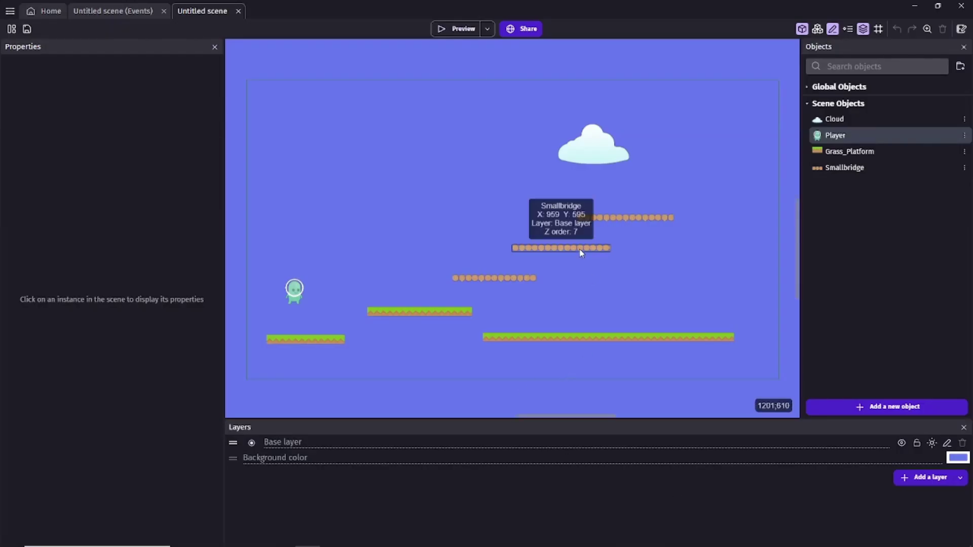
Step: Add a looping Running animation from frames p1_walk03 through p1_walk07 to the Player and apply
{"action": "right_click", "coordinate": [830, 142]}
{"action": "left_click", "coordinate": [861, 224]}
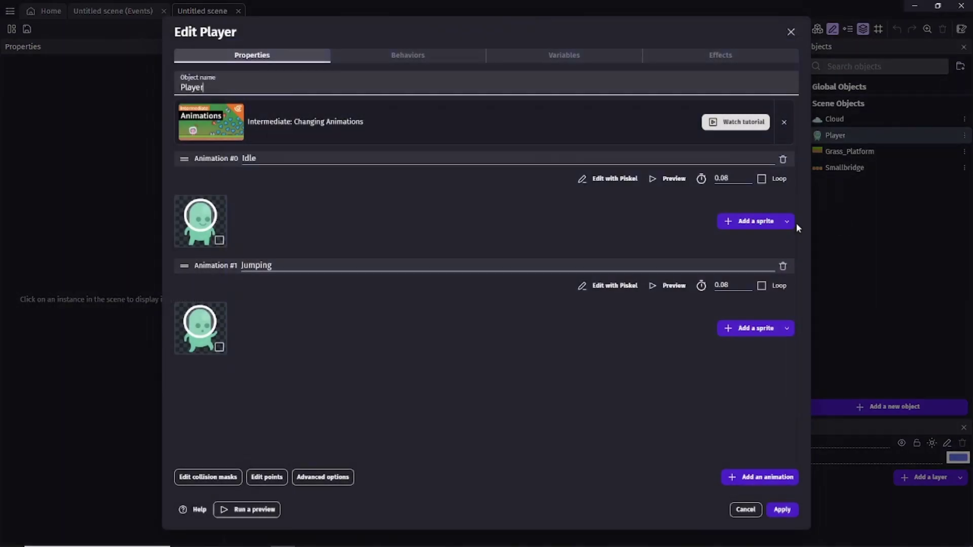
{"action": "left_click", "coordinate": [768, 477]}
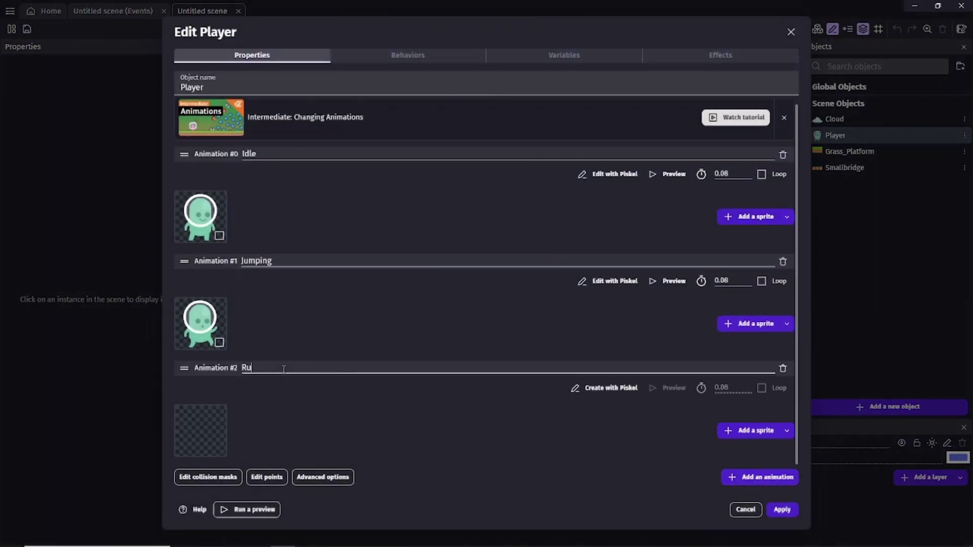
{"action": "left_click", "coordinate": [750, 431]}
{"action": "left_click", "coordinate": [202, 95]}
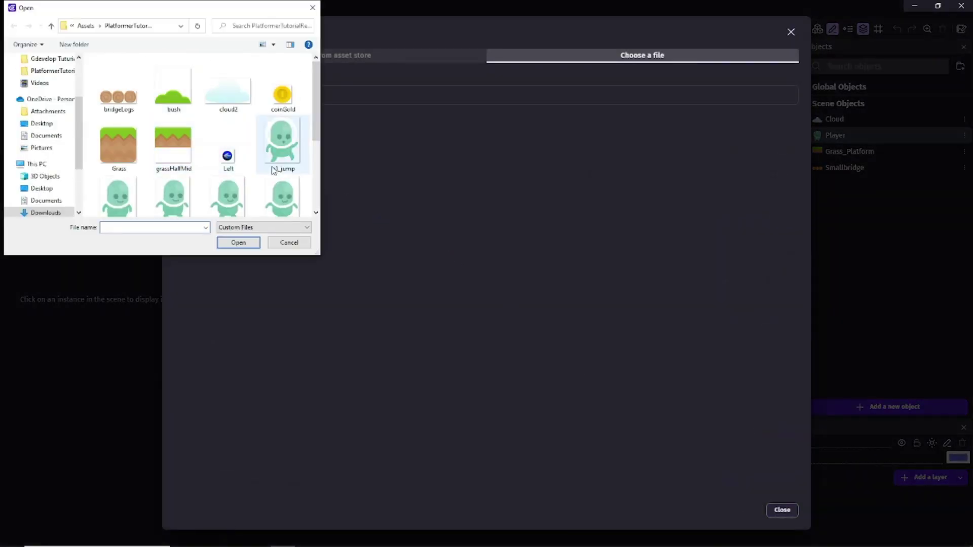
{"action": "left_click", "coordinate": [316, 213]}
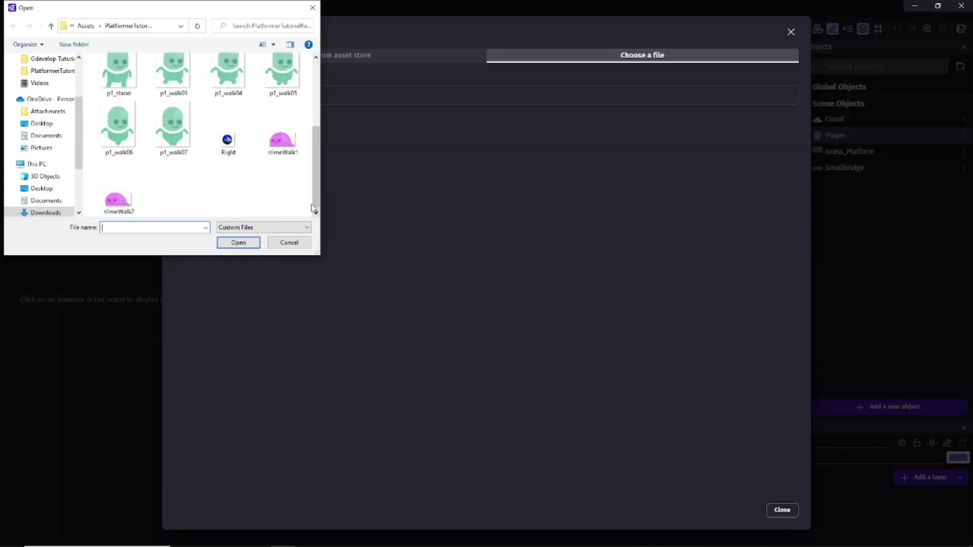
{"action": "left_click", "coordinate": [171, 90]}
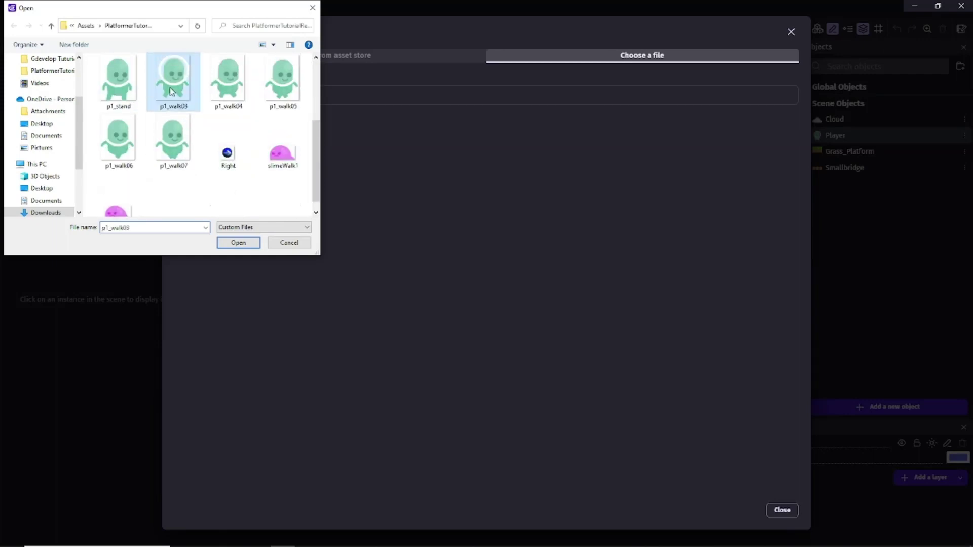
{"action": "left_click", "coordinate": [179, 145], "text": "shift"}
{"action": "left_click", "coordinate": [238, 242]}
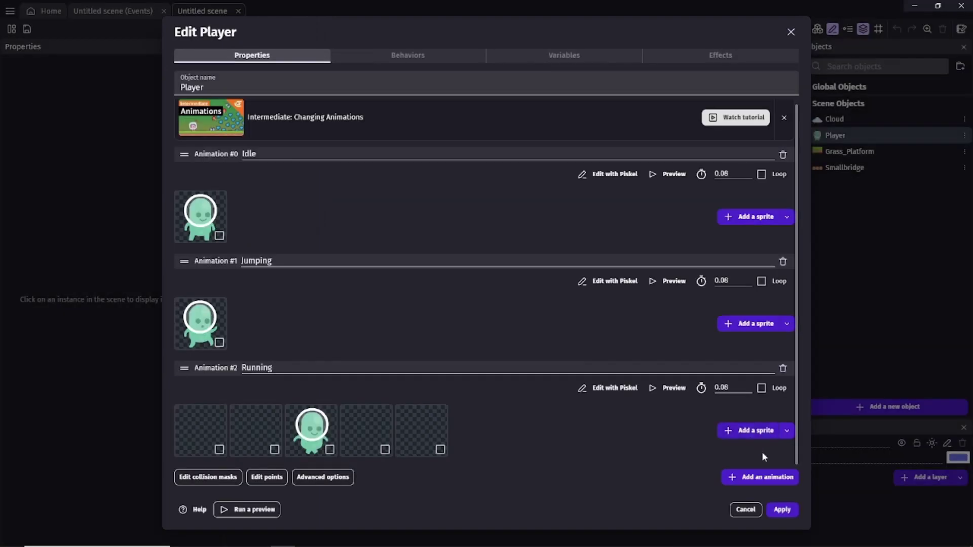
{"action": "left_click", "coordinate": [762, 388]}
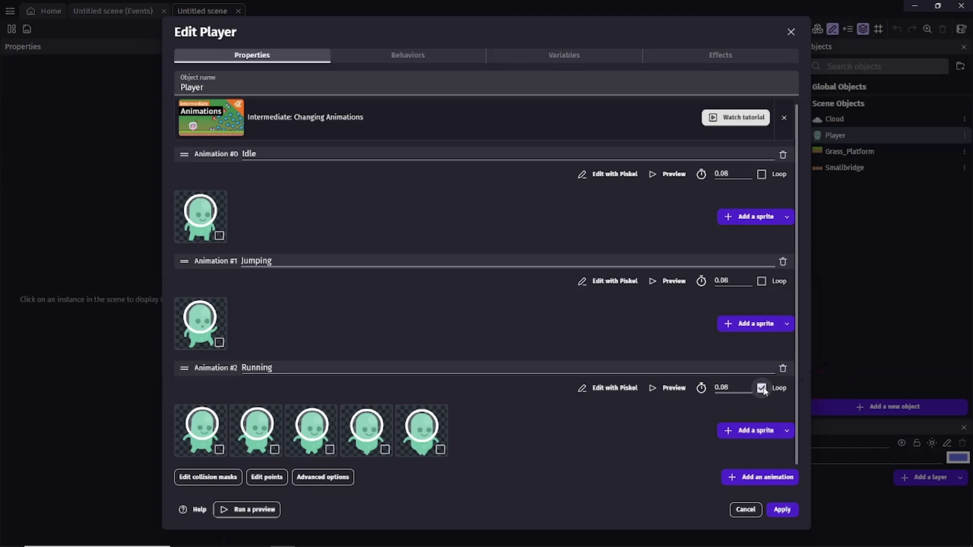
{"action": "left_click", "coordinate": [780, 509]}
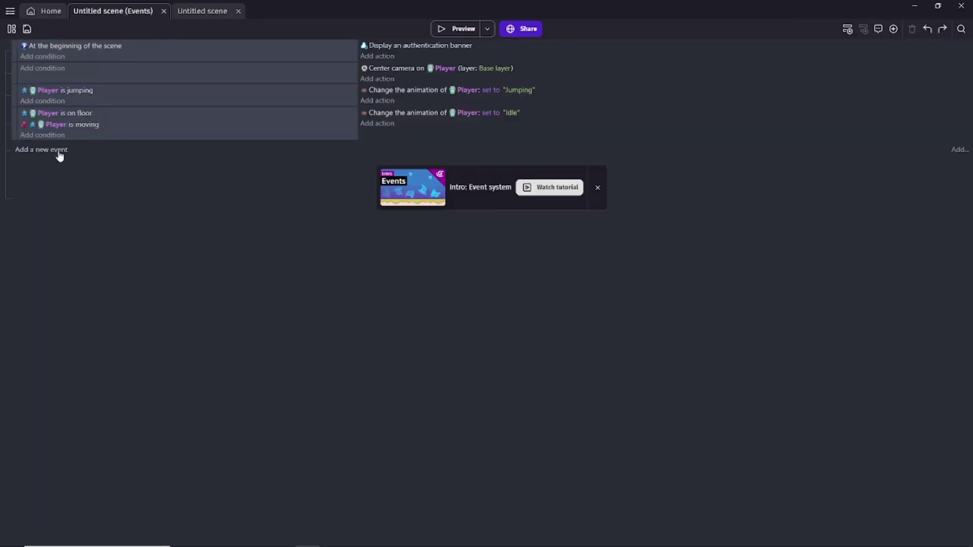
Step: Add a new event with the conditions Player is on floor and Player is moving
{"action": "left_click", "coordinate": [50, 149]}
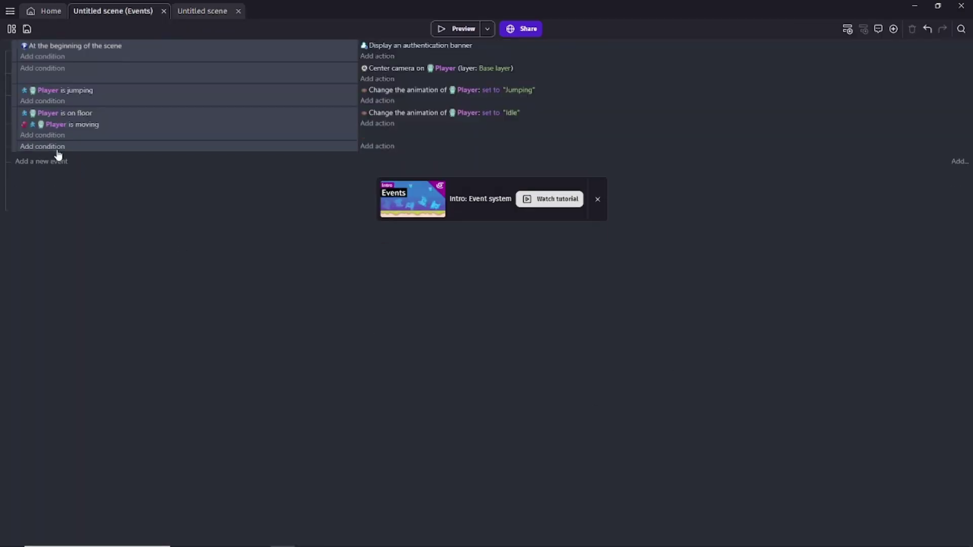
{"action": "left_click", "coordinate": [56, 146]}
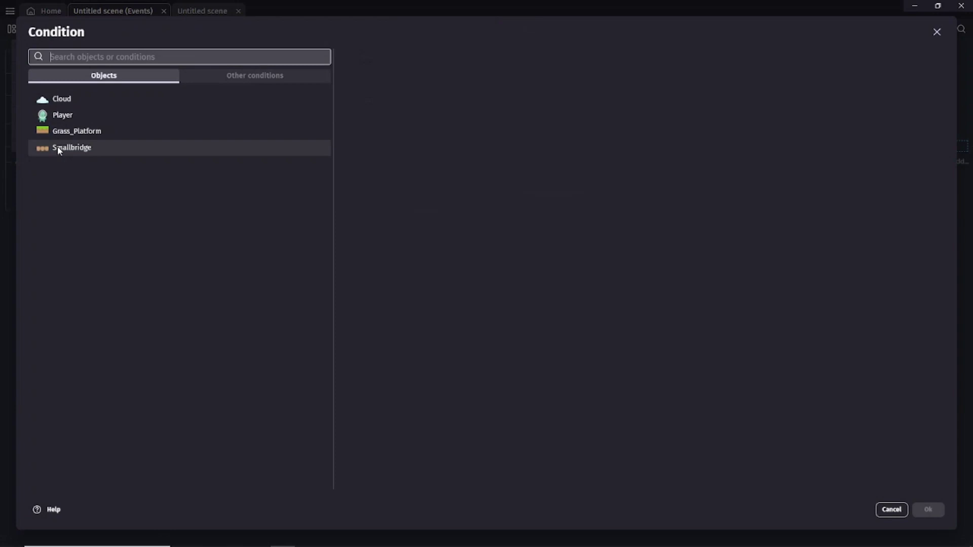
{"action": "left_click", "coordinate": [74, 114]}
{"action": "left_click", "coordinate": [378, 190]}
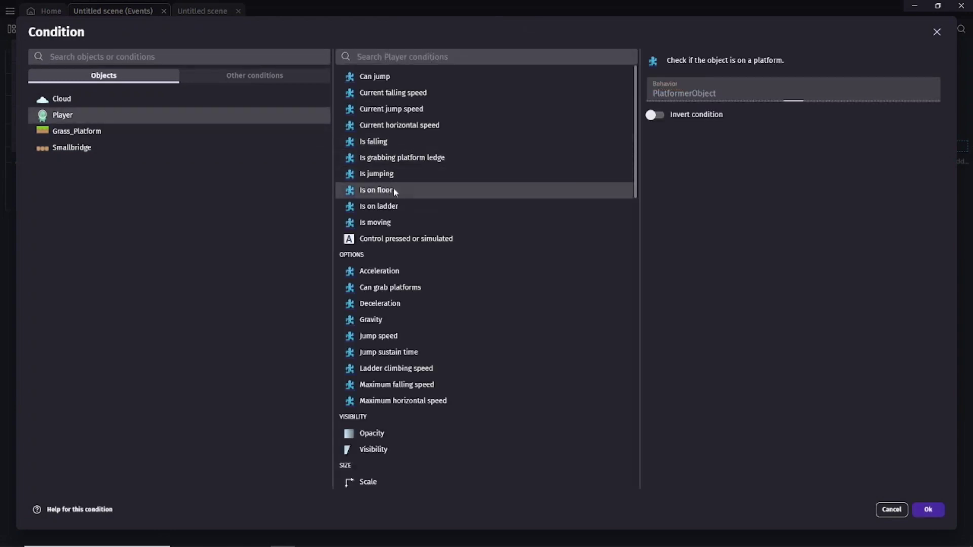
{"action": "left_click", "coordinate": [931, 509]}
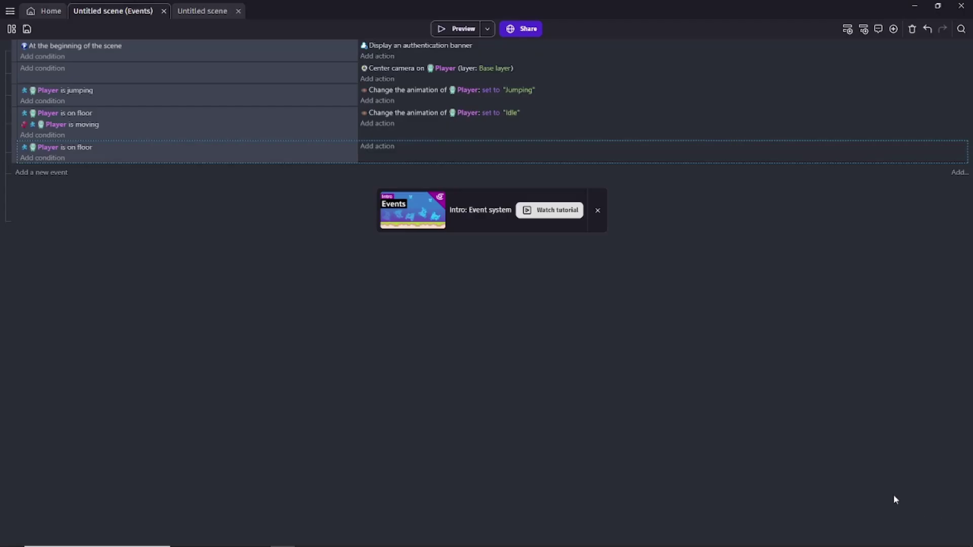
{"action": "left_click", "coordinate": [28, 159]}
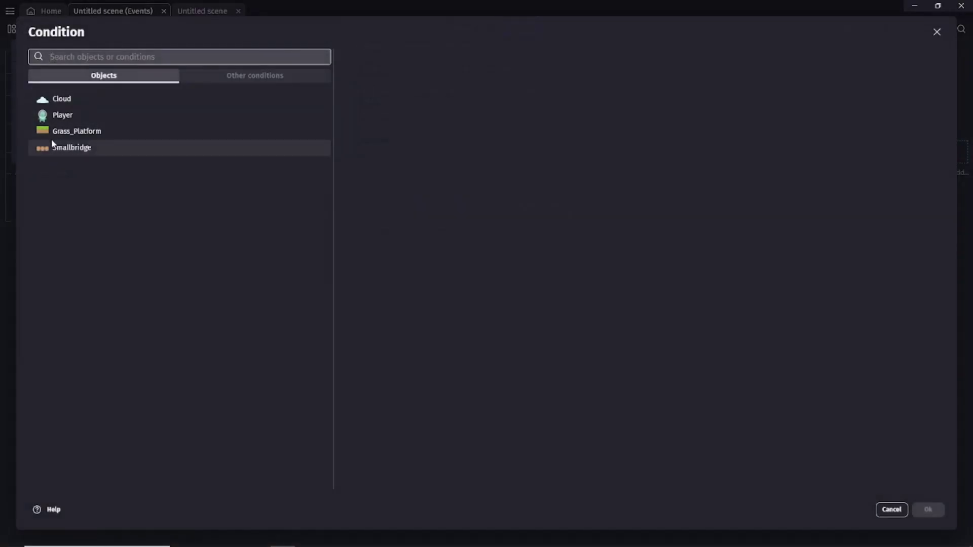
{"action": "left_click", "coordinate": [83, 118]}
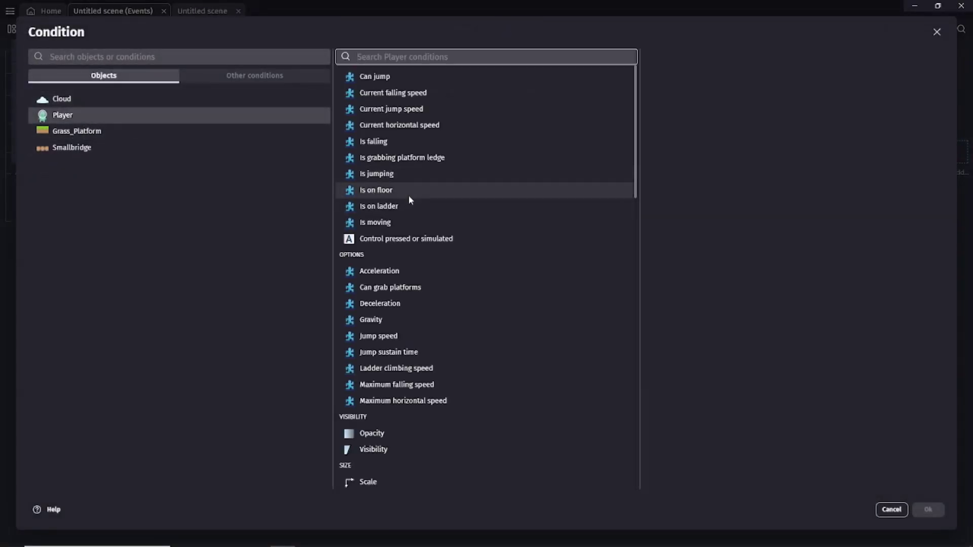
{"action": "left_click", "coordinate": [394, 221]}
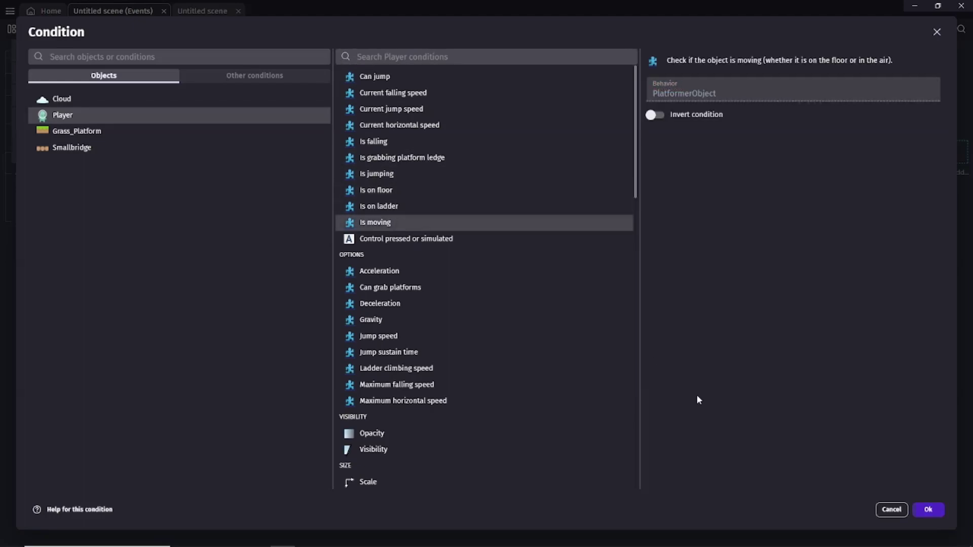
{"action": "left_click", "coordinate": [926, 509]}
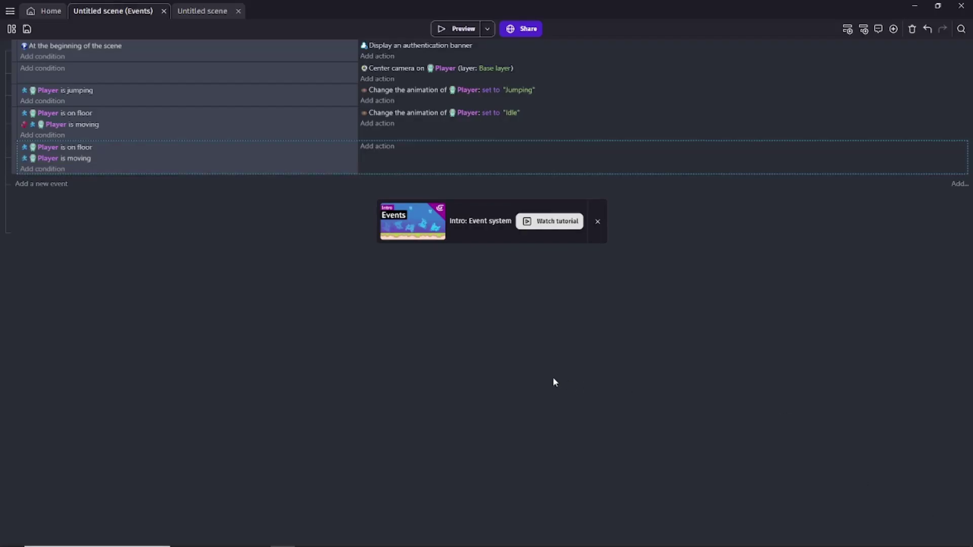
Step: Set the event's action to change the Player's animation to Running, then preview the game
{"action": "left_click", "coordinate": [378, 146]}
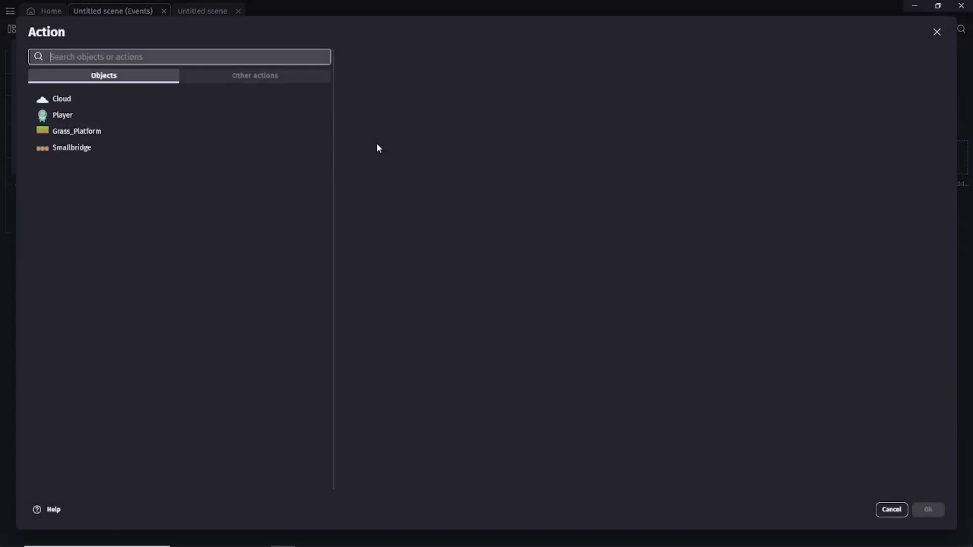
{"action": "left_click", "coordinate": [87, 114]}
{"action": "scroll", "coordinate": [402, 310], "scroll_direction": "down", "scroll_amount": 7}
{"action": "scroll", "coordinate": [402, 310], "scroll_direction": "down", "scroll_amount": 3}
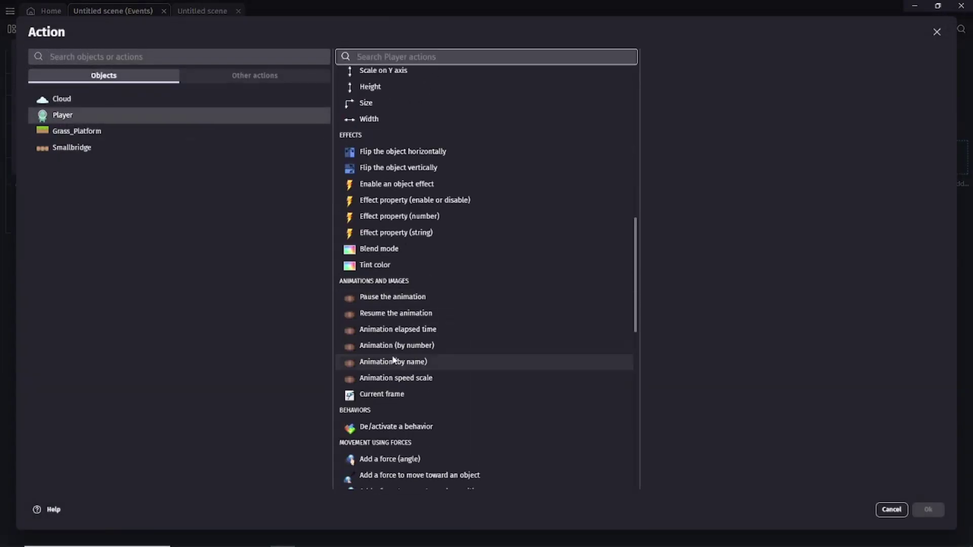
{"action": "left_click", "coordinate": [392, 361]}
{"action": "left_click", "coordinate": [722, 150]}
{"action": "left_click", "coordinate": [669, 195]}
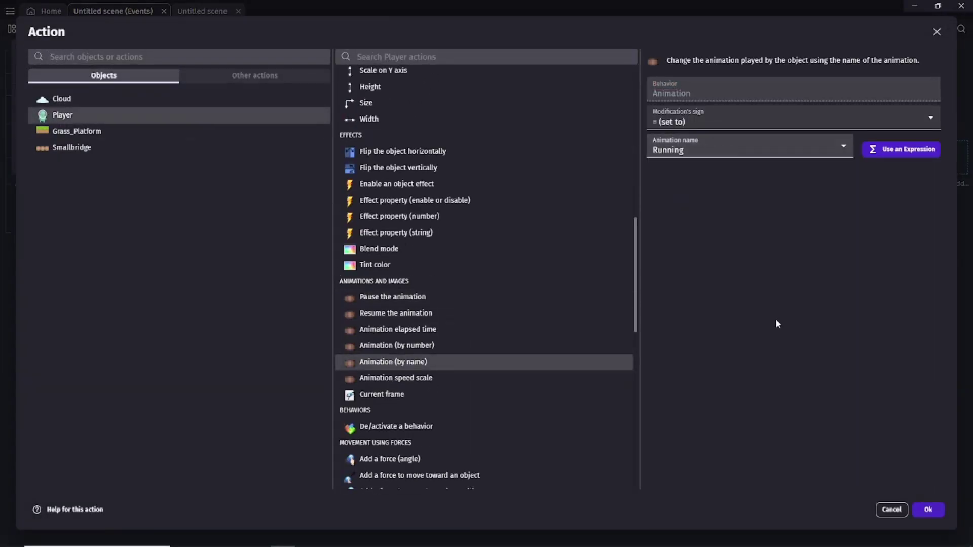
{"action": "left_click", "coordinate": [927, 509]}
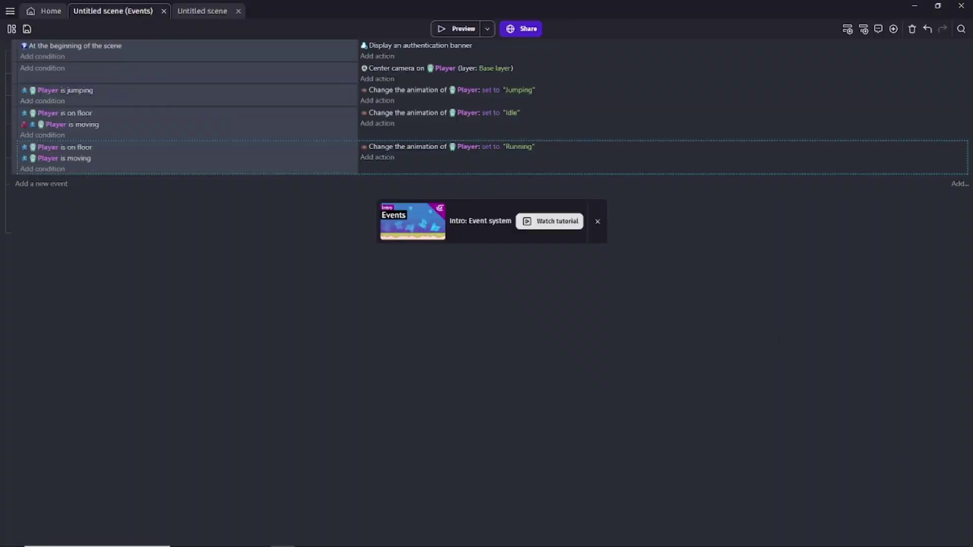
{"action": "key", "text": "F5"}
Step: Run right and jump across the platforms in the preview to check the Running animation
{"action": "key", "text": "Right"}
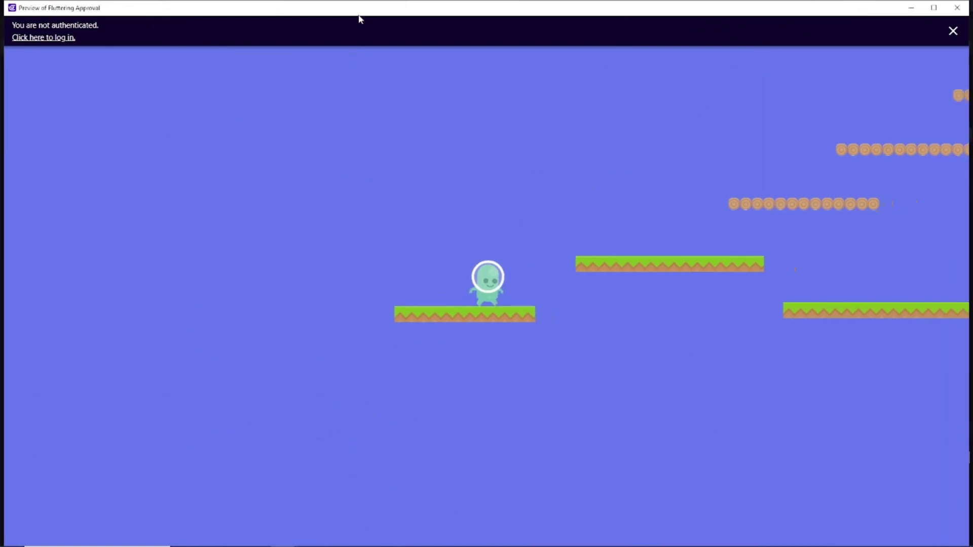
{"action": "key", "text": "space"}
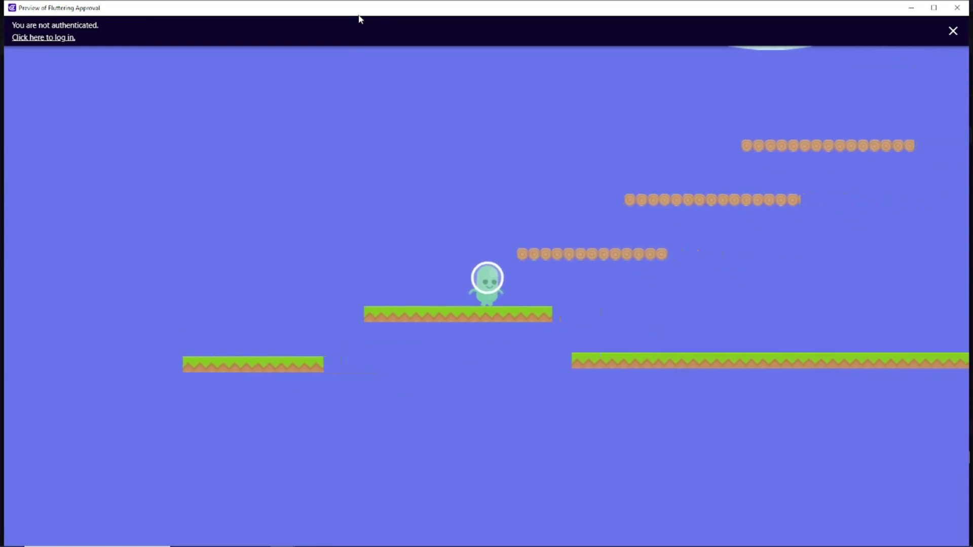
{"action": "key", "text": "space"}
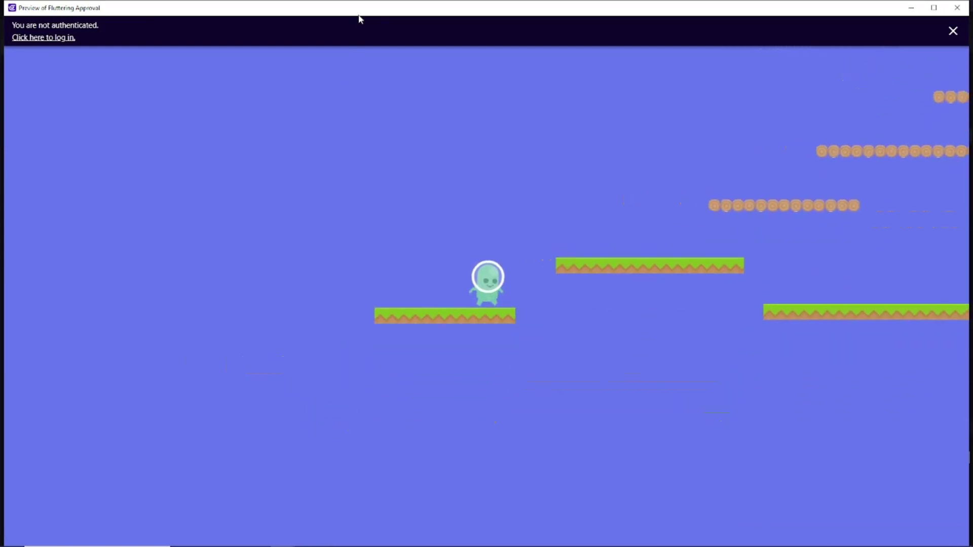
{"action": "key", "text": "space"}
{"action": "key", "text": "space"}
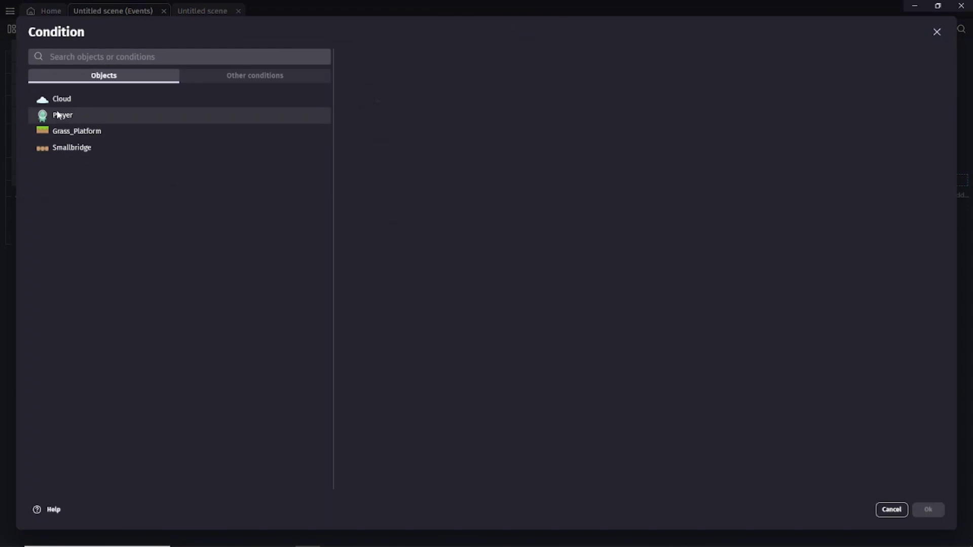
Step: Create an event where the Right control pressed sets the Player's horizontal flip to No
{"action": "left_click", "coordinate": [59, 116]}
{"action": "left_click", "coordinate": [407, 240]}
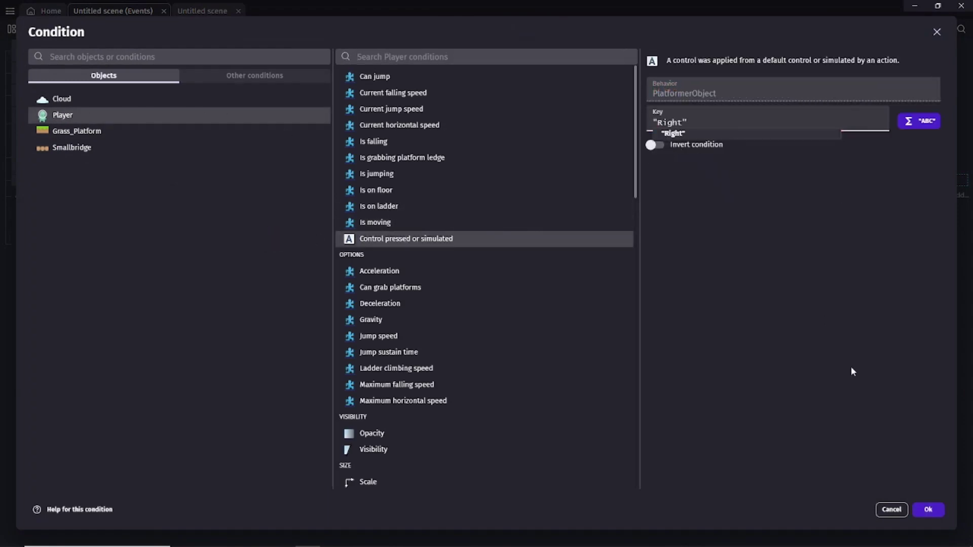
{"action": "left_click", "coordinate": [927, 510]}
{"action": "left_click", "coordinate": [355, 175]}
{"action": "left_click", "coordinate": [59, 116]}
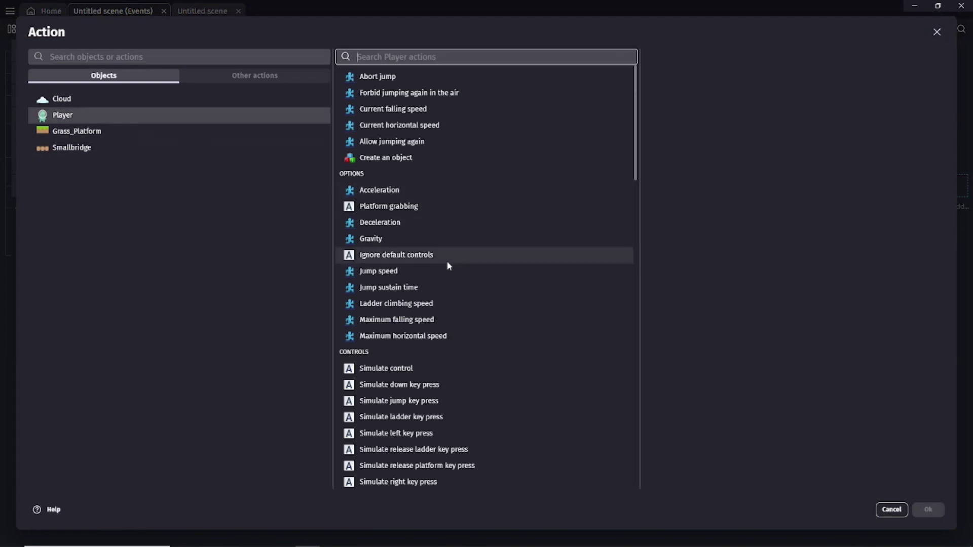
{"action": "scroll", "coordinate": [443, 260], "scroll_direction": "down", "scroll_amount": 9}
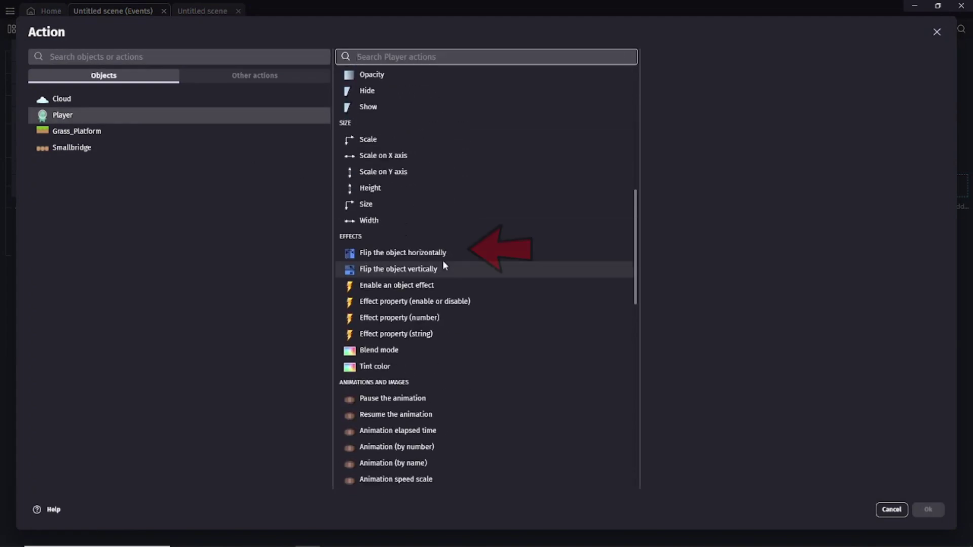
{"action": "left_click", "coordinate": [419, 258]}
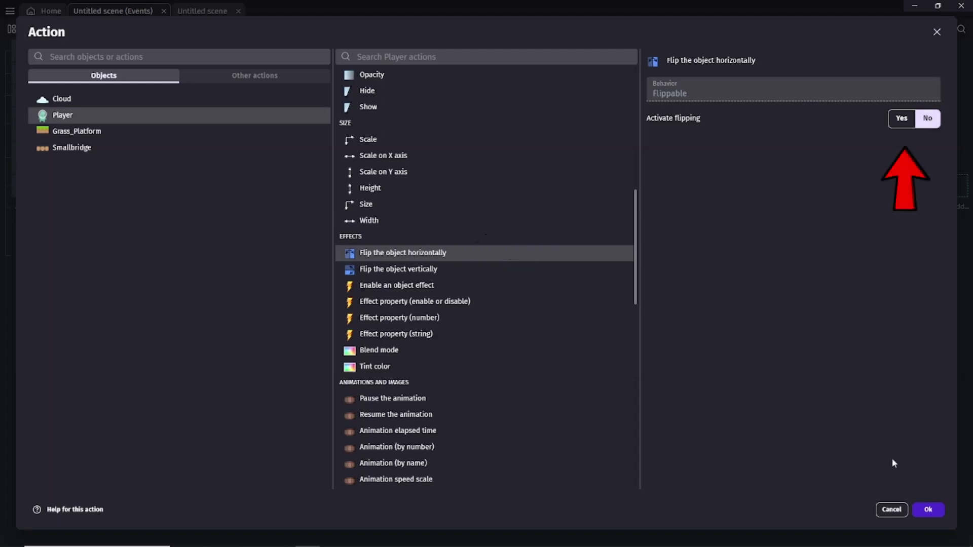
{"action": "left_click", "coordinate": [927, 509]}
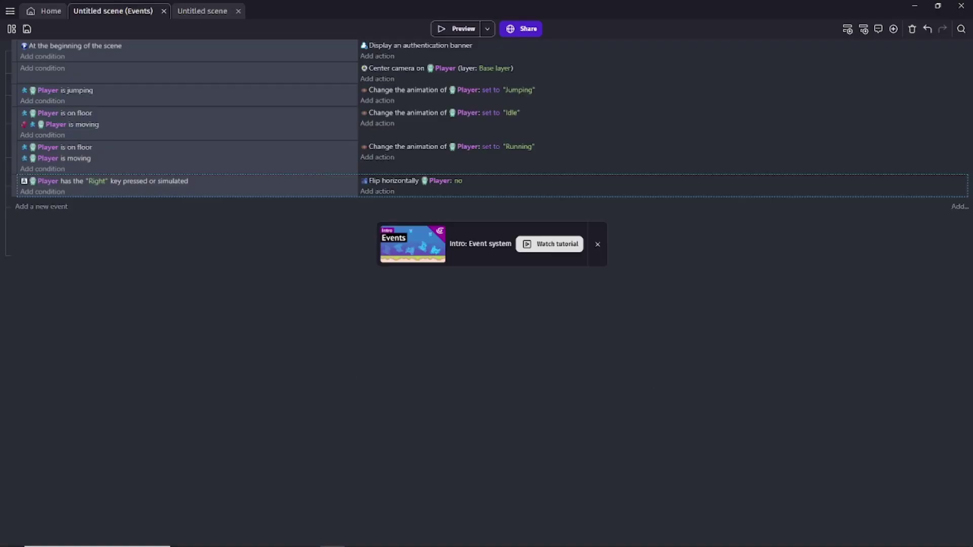
Step: Duplicate the Right-key event, changing its key to "Left" and its horizontal flip to Yes
{"action": "right_click", "coordinate": [13, 185]}
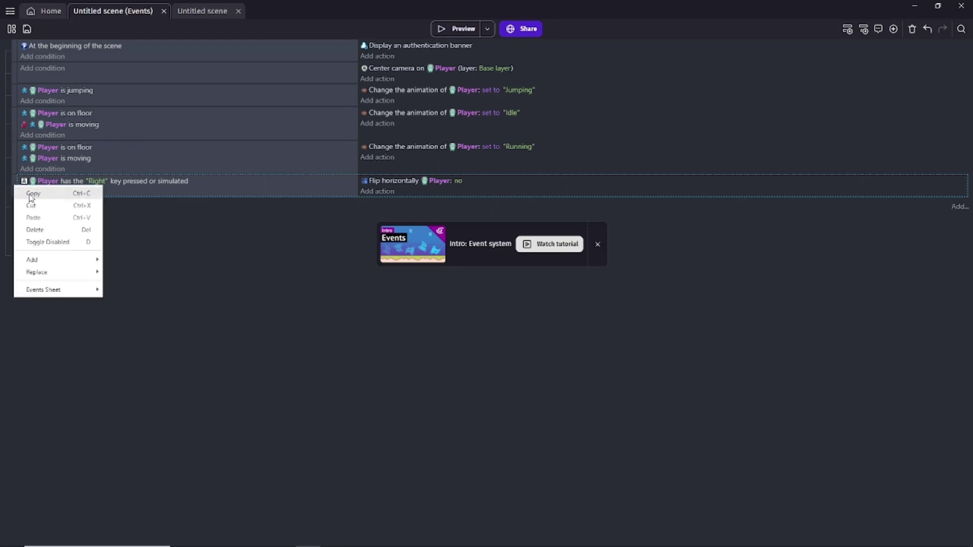
{"action": "left_click", "coordinate": [30, 199]}
{"action": "key", "text": "ctrl+v"}
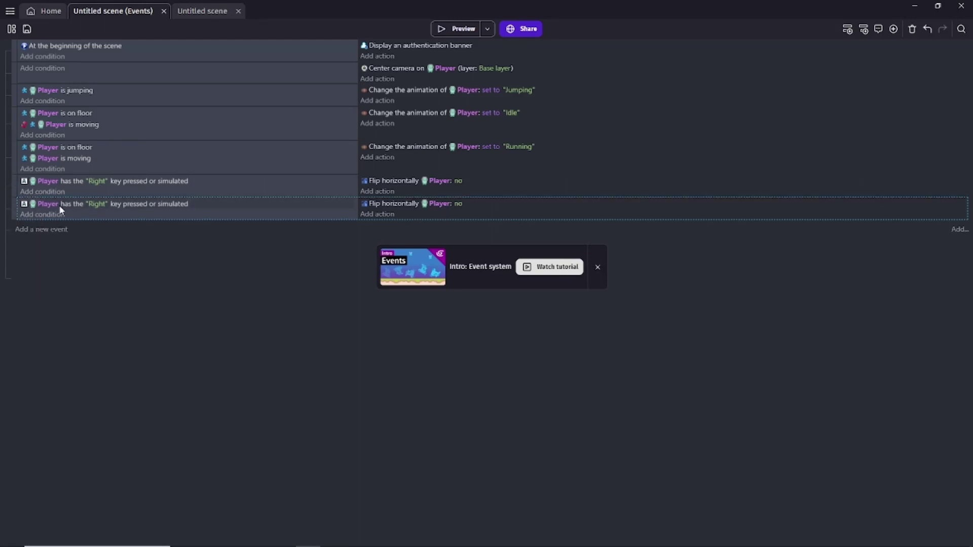
{"action": "left_click", "coordinate": [93, 204]}
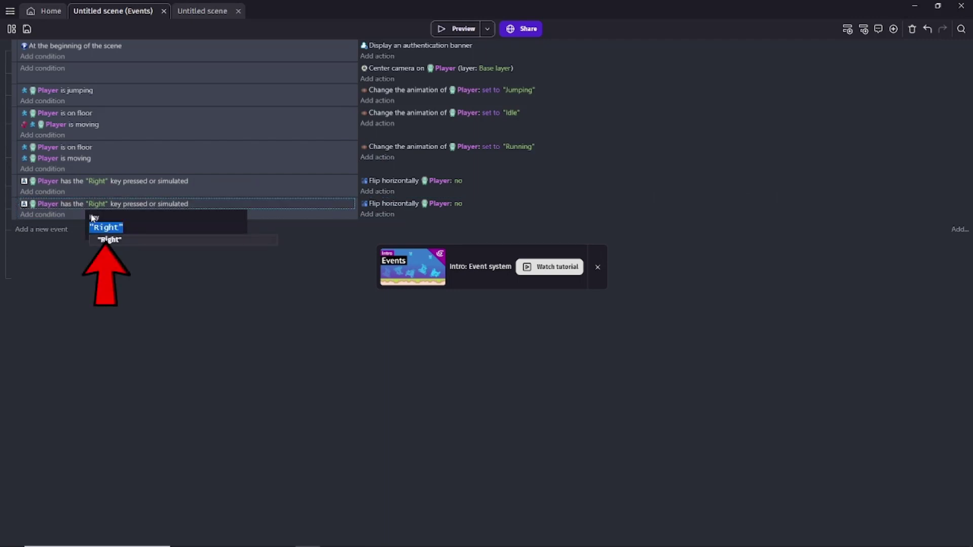
{"action": "key", "text": "BackSpace"}
{"action": "type", "text": "\"Left"}
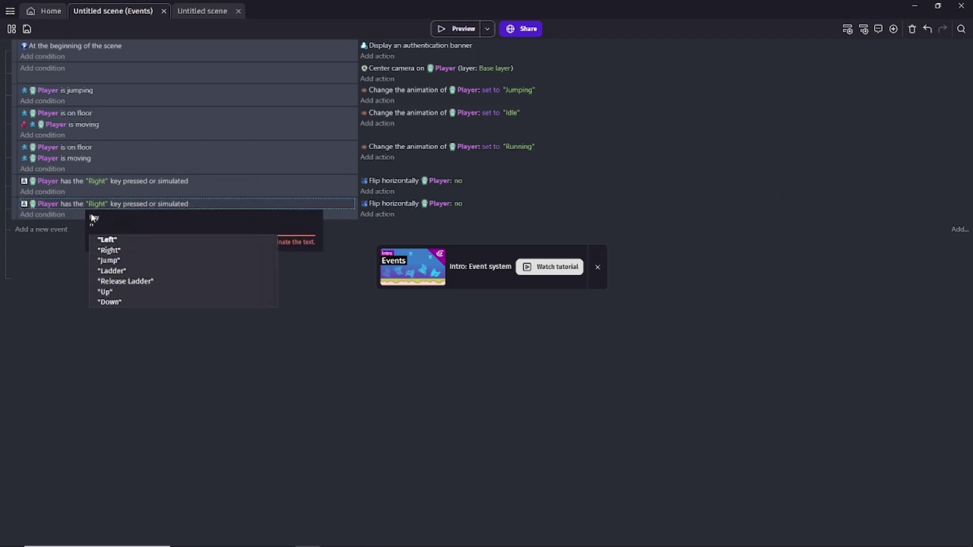
{"action": "left_click", "coordinate": [108, 243]}
{"action": "left_click", "coordinate": [242, 339]}
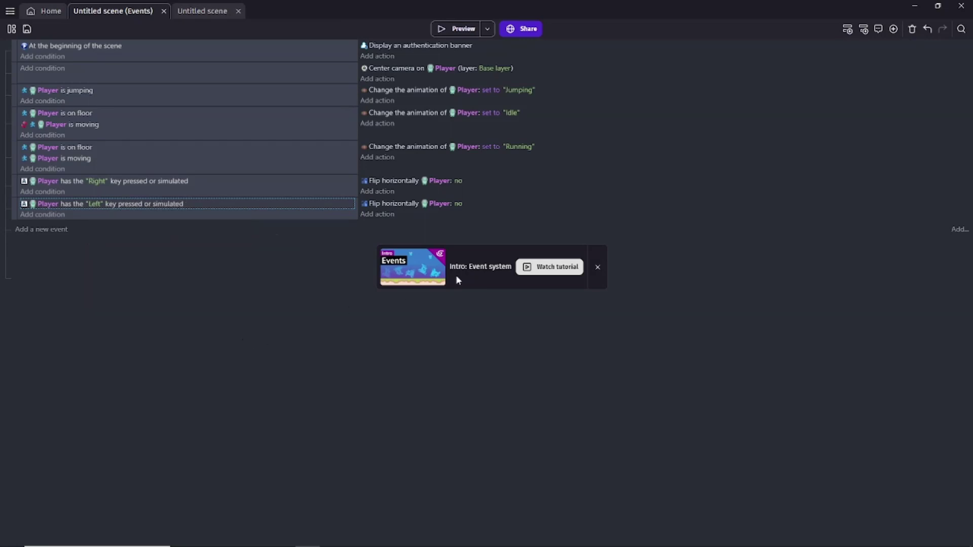
{"action": "left_click", "coordinate": [459, 205]}
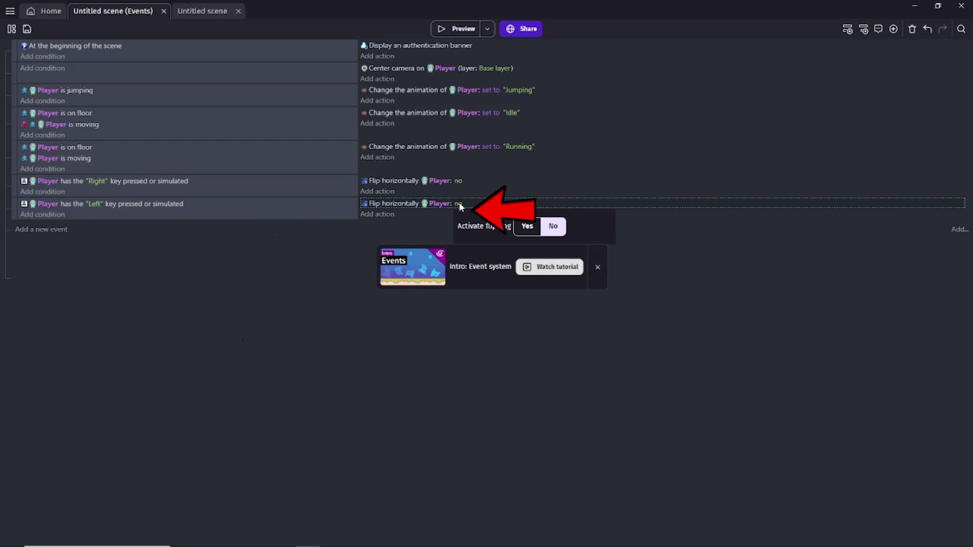
{"action": "left_click", "coordinate": [533, 230]}
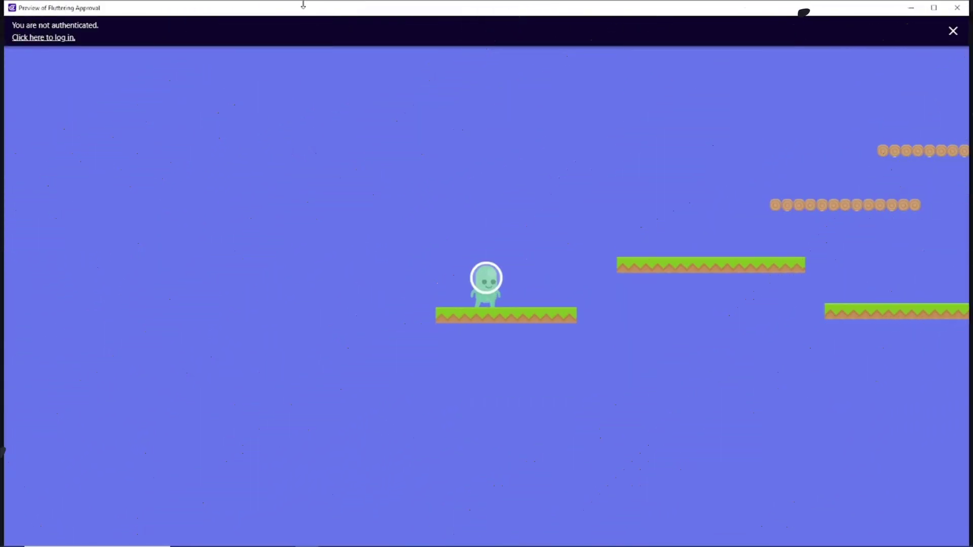
Step: In the preview, walk and jump the Player right and left across the grass platforms to confirm it flips direction
{"action": "key", "text": "Right"}
{"action": "key", "text": "space"}
{"action": "key", "text": "Left"}
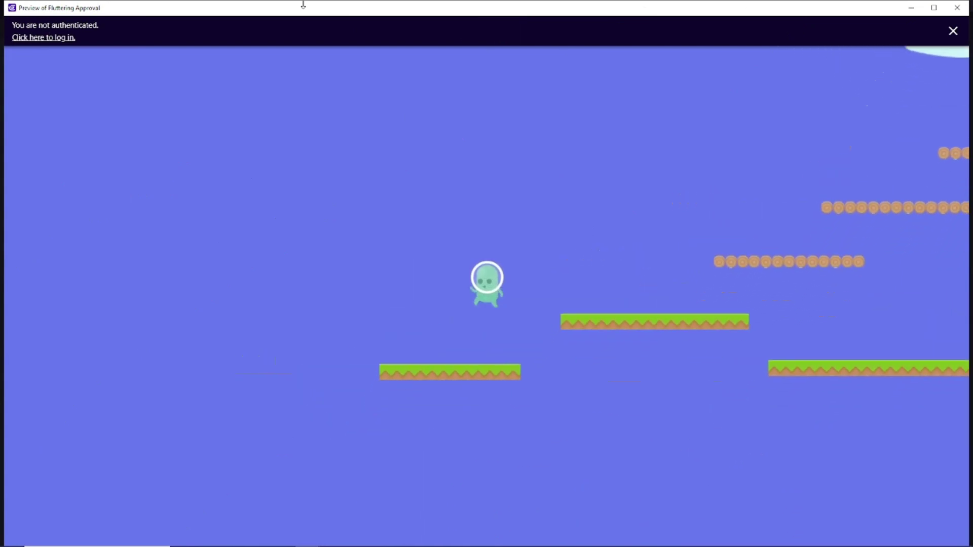
{"action": "key", "text": "Right"}
{"action": "key", "text": "space"}
{"action": "key", "text": "Right"}
{"action": "key", "text": "space"}
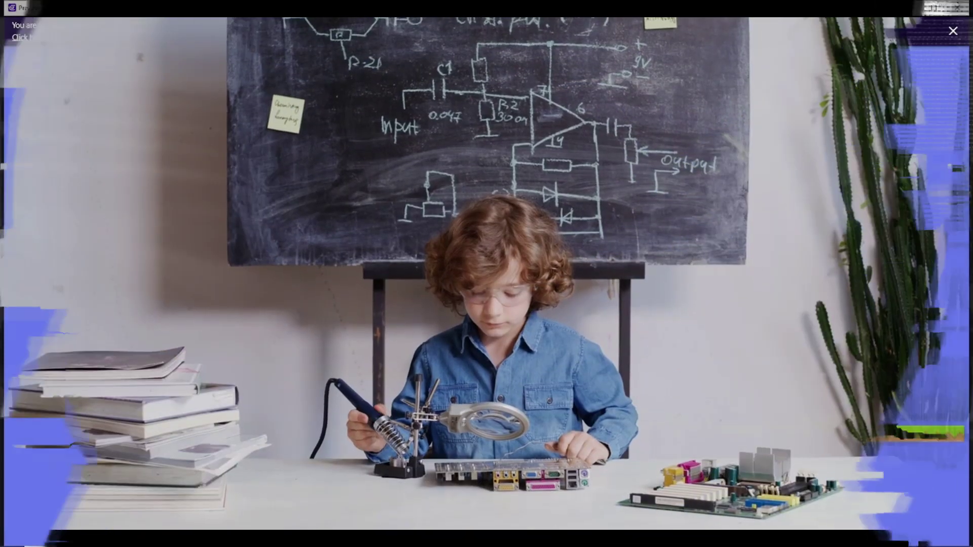